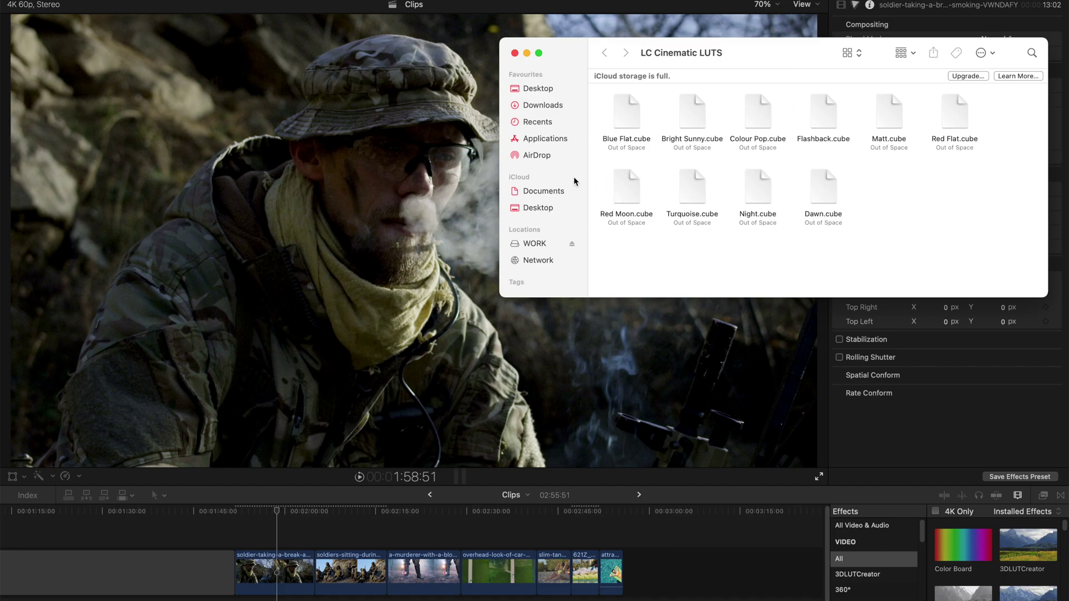
Step: Find the Custom LUT effect by searching for "custom" and apply it to the first soldier clip in the timeline
{"action": "left_click", "coordinate": [338, 338]}
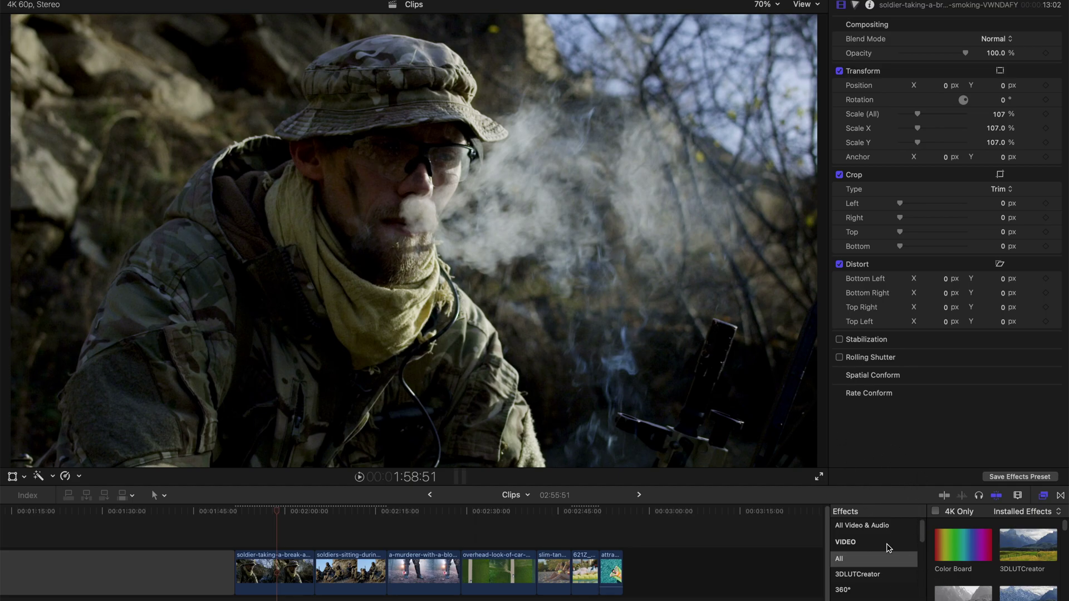
{"action": "left_click_drag", "start_coordinate": [871, 485], "coordinate": [871, 200]}
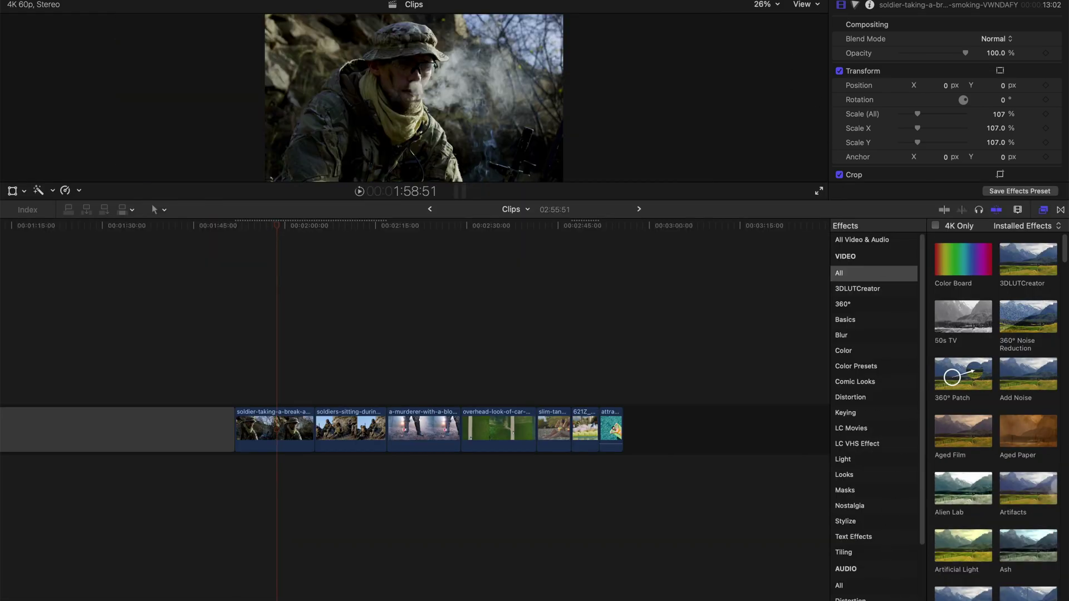
{"action": "type", "text": "custom"}
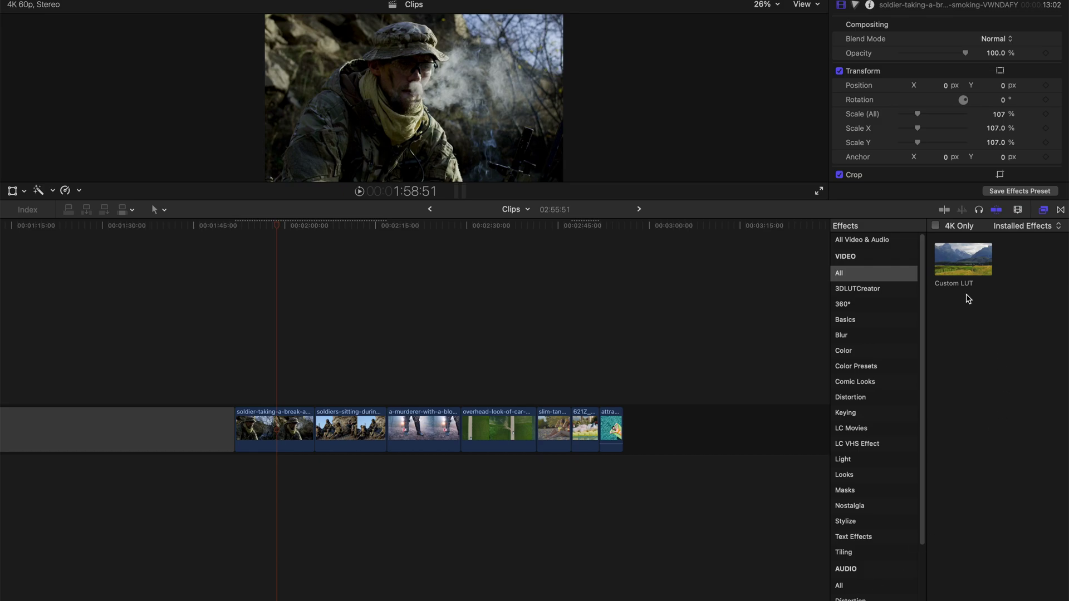
{"action": "left_click_drag", "start_coordinate": [952, 256], "coordinate": [270, 418]}
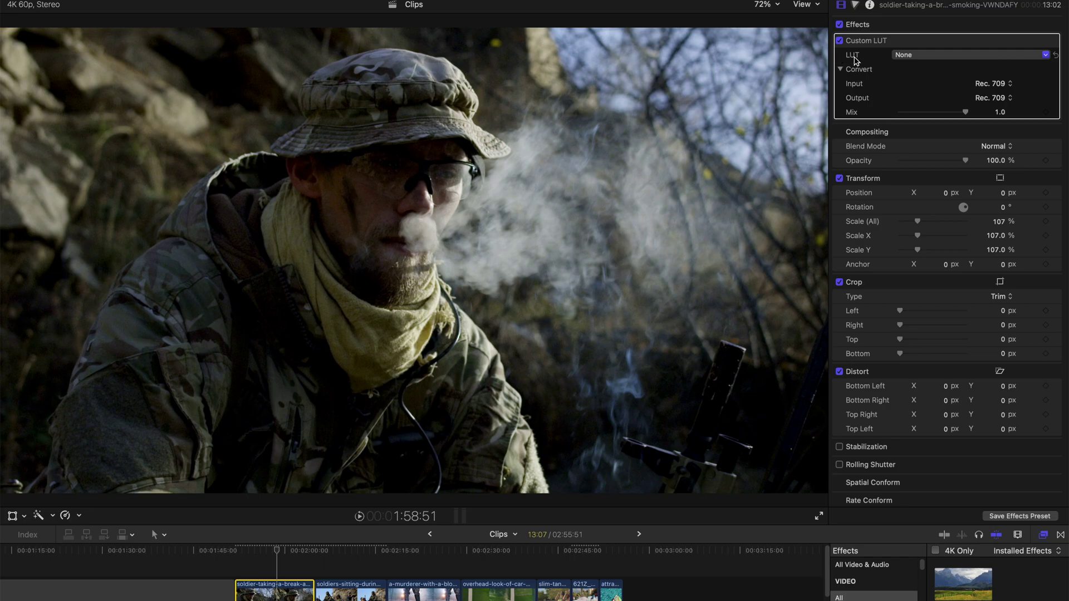
Step: Try to load the desktop LC Cinematic LUTS folder as custom LUTs with input and output color spaces set to Rec. 2020
{"action": "left_click", "coordinate": [1041, 55]}
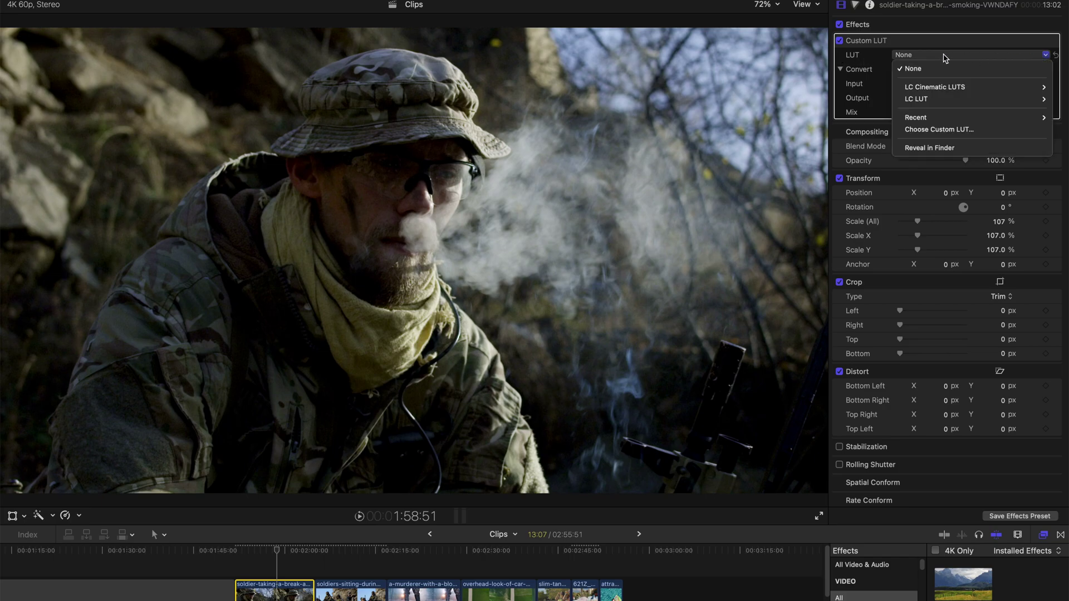
{"action": "left_click", "coordinate": [945, 132]}
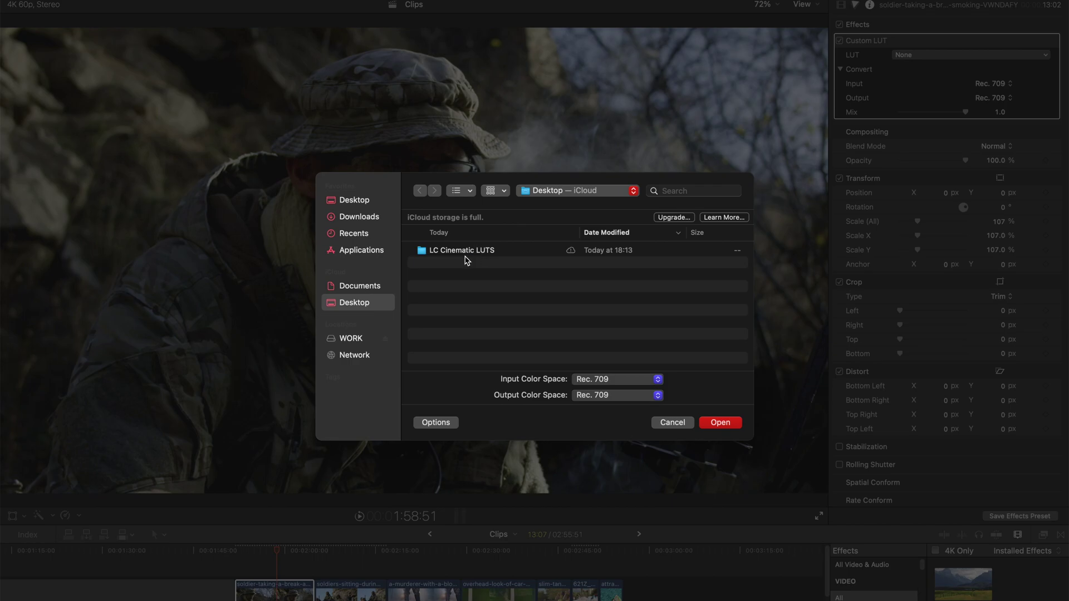
{"action": "left_click", "coordinate": [460, 256]}
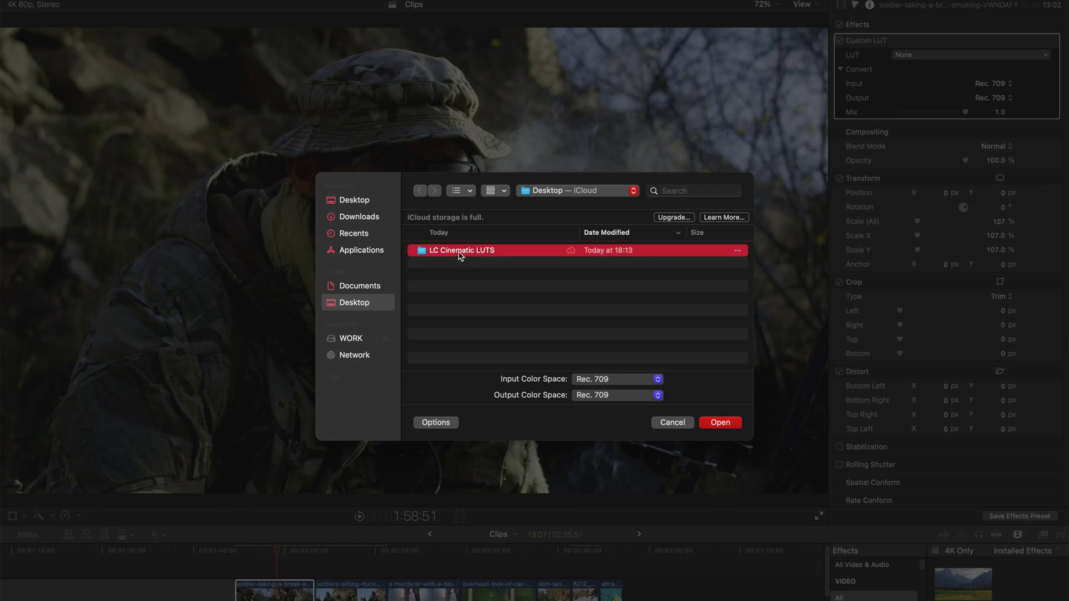
{"action": "left_click", "coordinate": [611, 385]}
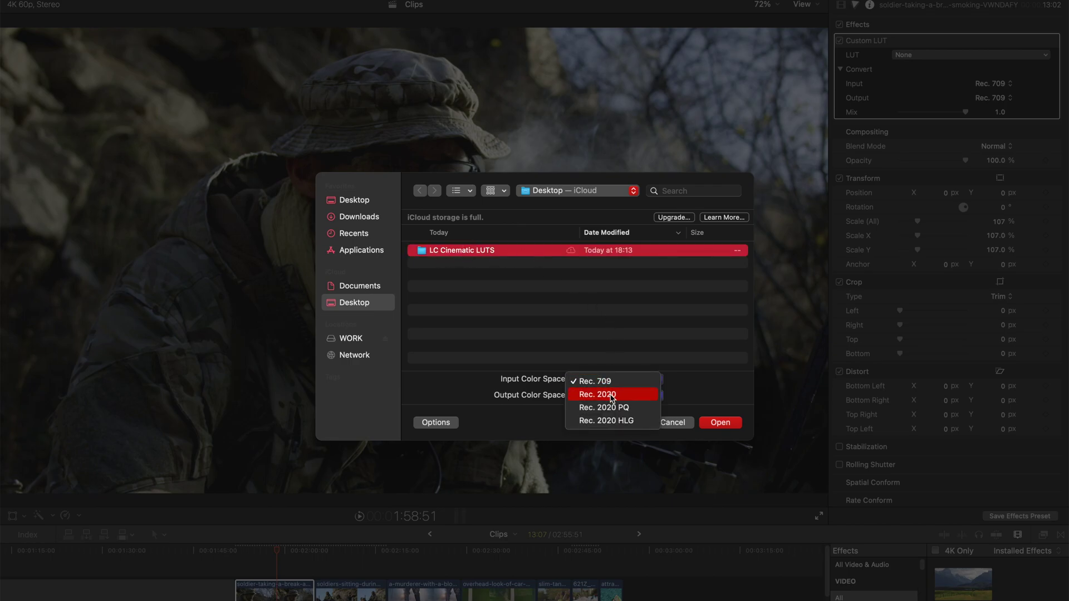
{"action": "left_click", "coordinate": [606, 396]}
{"action": "left_click", "coordinate": [607, 397]}
{"action": "left_click", "coordinate": [598, 408]}
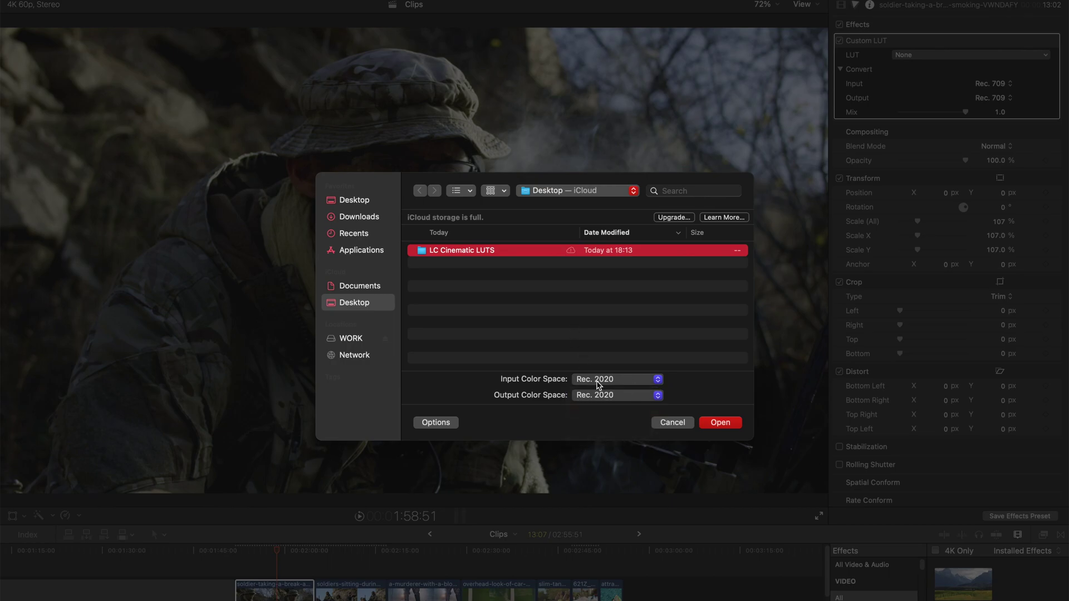
{"action": "left_click", "coordinate": [735, 423]}
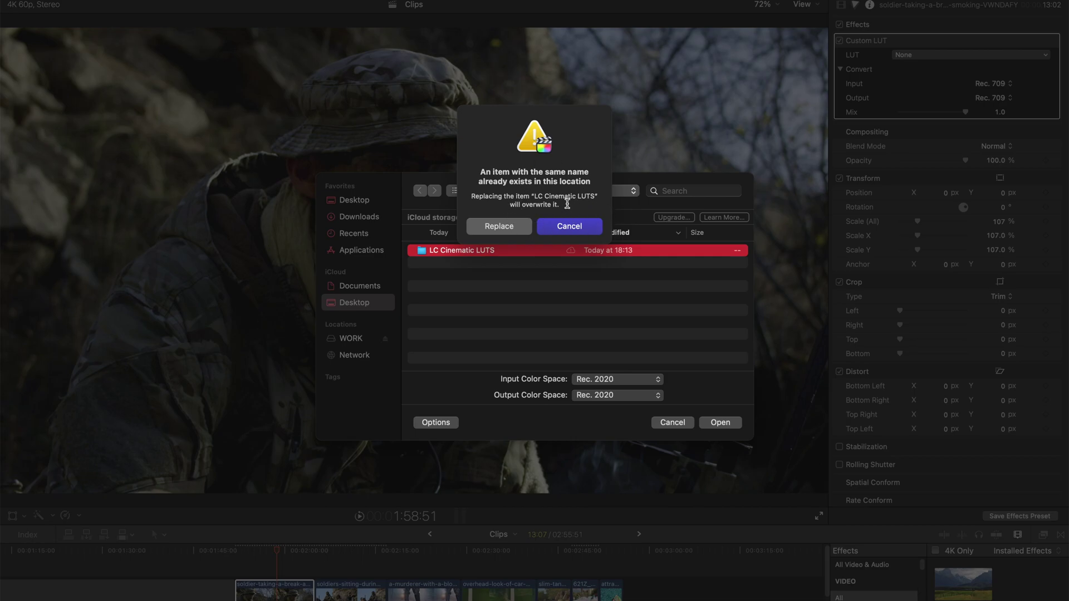
{"action": "left_click", "coordinate": [581, 222]}
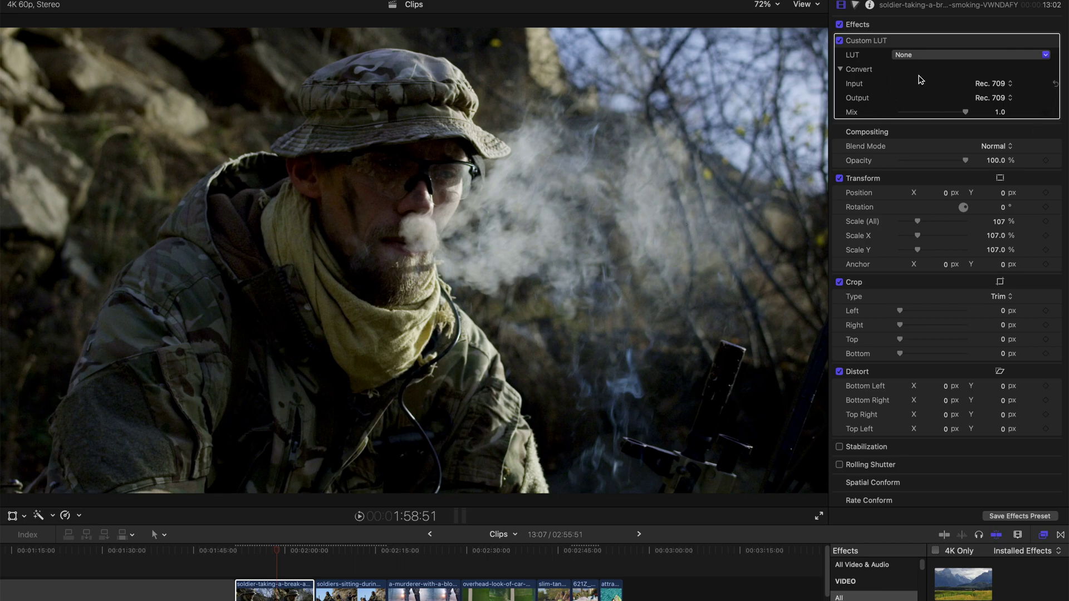
{"action": "left_click", "coordinate": [922, 60]}
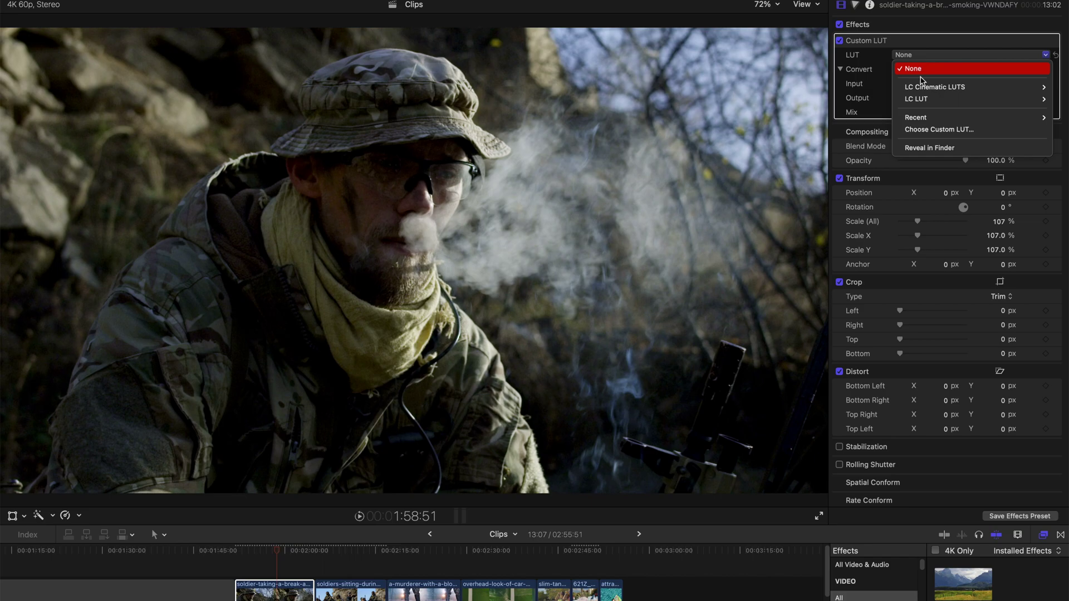
{"action": "mouse_move", "coordinate": [919, 92]}
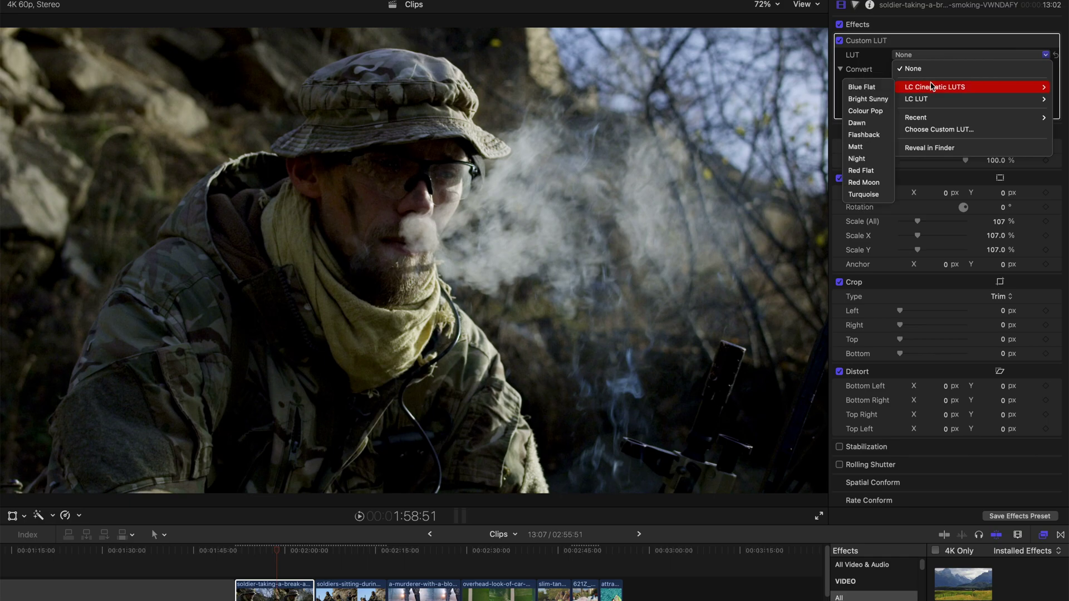
{"action": "left_click", "coordinate": [366, 201]}
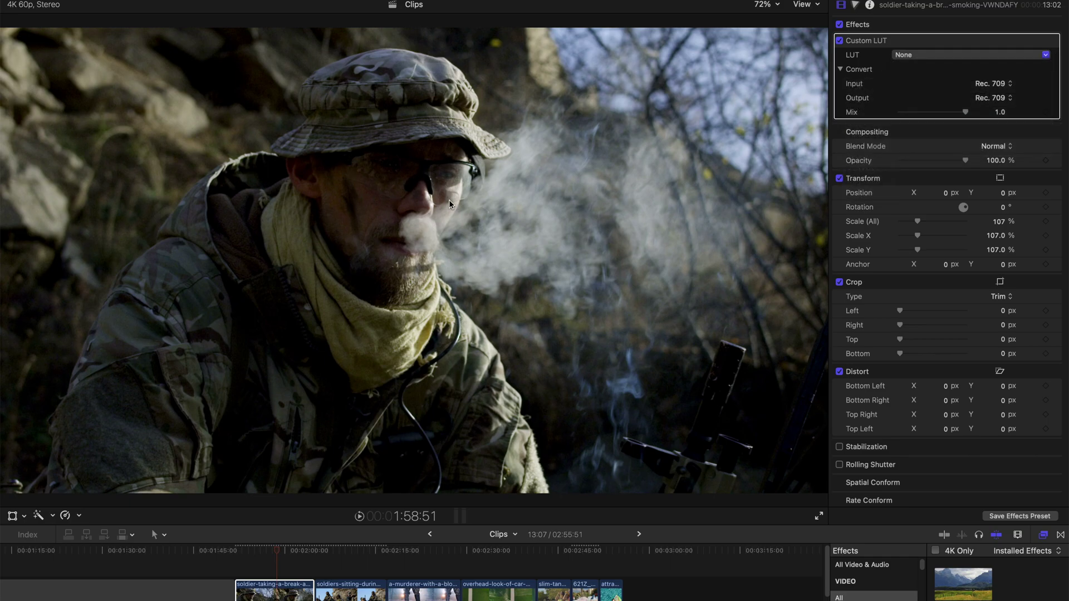
Step: Set the first clip's Custom LUT to Bright Sunny from LC Cinematic LUTS and preview it at different frames
{"action": "left_click", "coordinate": [267, 551]}
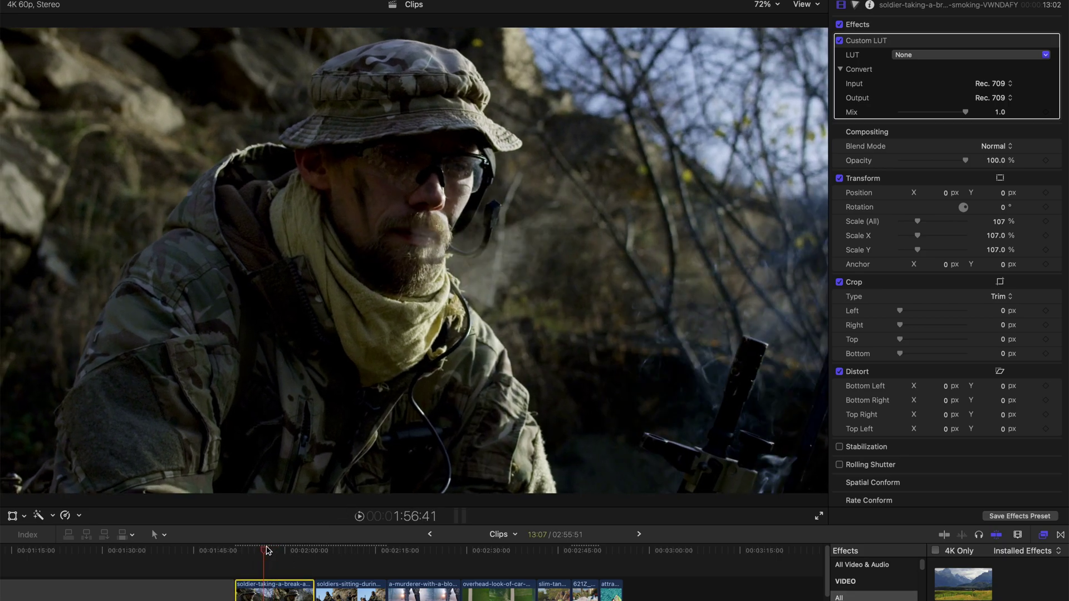
{"action": "left_click", "coordinate": [270, 551]}
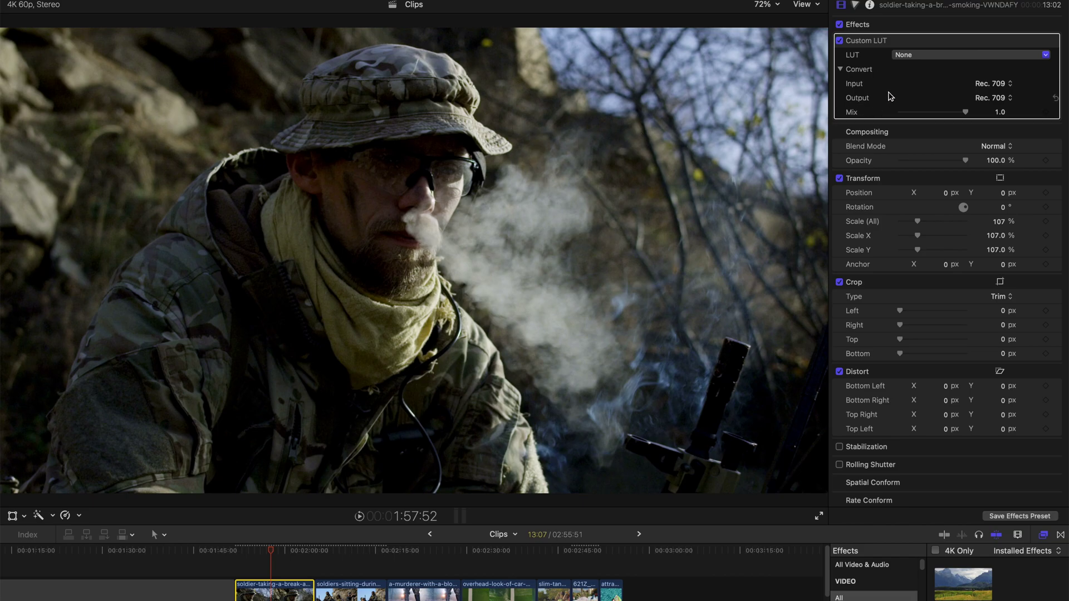
{"action": "left_click", "coordinate": [950, 55]}
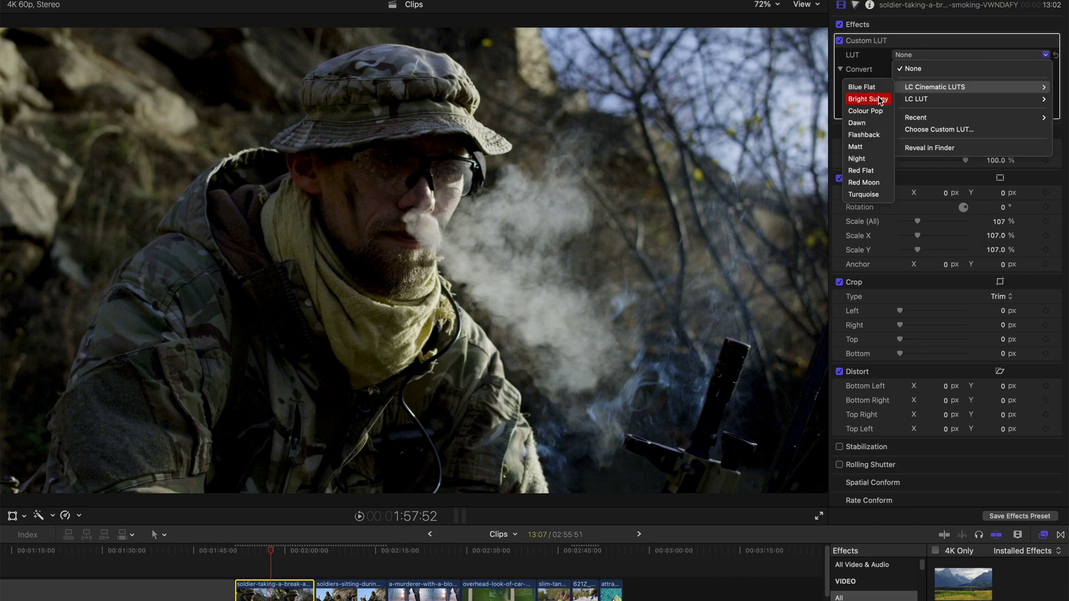
{"action": "left_click", "coordinate": [884, 99]}
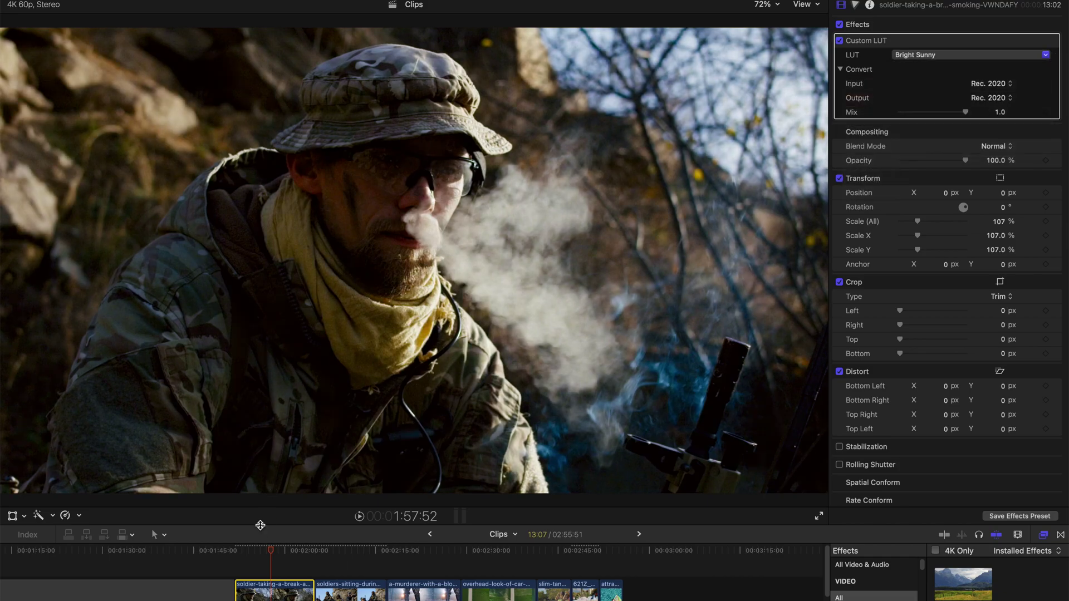
{"action": "mouse_move", "coordinate": [275, 554]}
{"action": "left_mouse_down"}
{"action": "mouse_move", "coordinate": [293, 552]}
{"action": "mouse_move", "coordinate": [266, 553]}
{"action": "left_mouse_up"}
{"action": "left_click", "coordinate": [258, 551]}
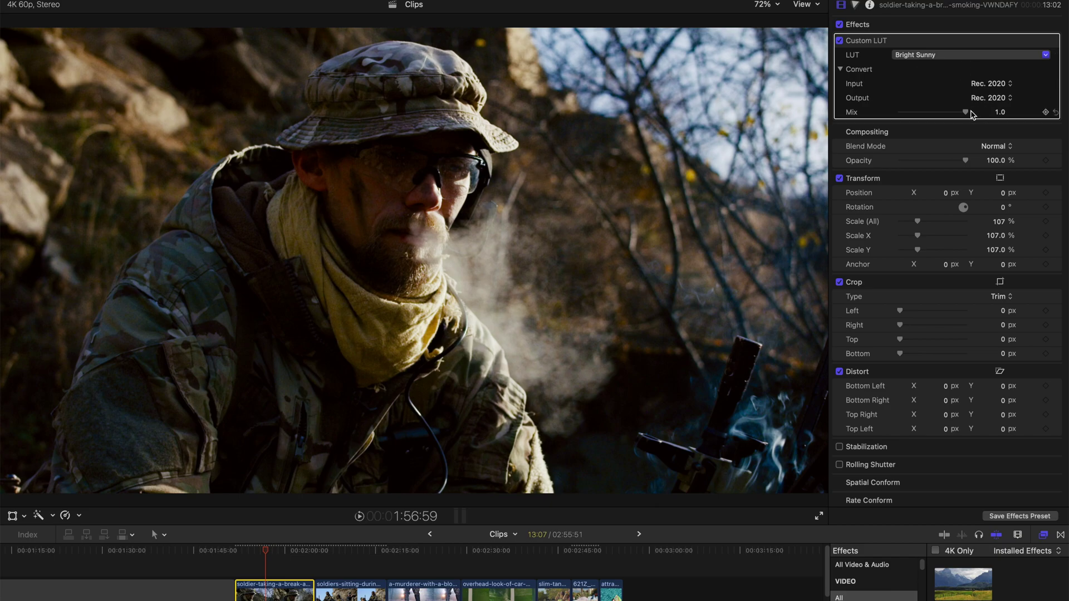
Step: Compare the Bright Sunny LUT at mix values of 0, 0.56 and 1.0, and set its mix to 0.63
{"action": "left_click_drag", "start_coordinate": [966, 115], "coordinate": [886, 113]}
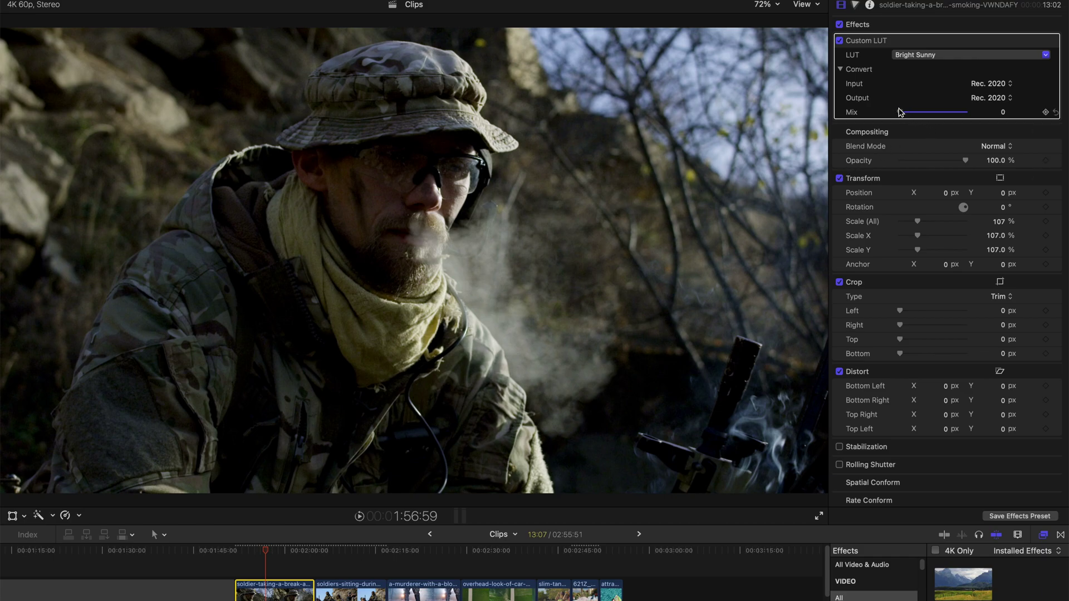
{"action": "left_click_drag", "start_coordinate": [900, 113], "coordinate": [938, 114]}
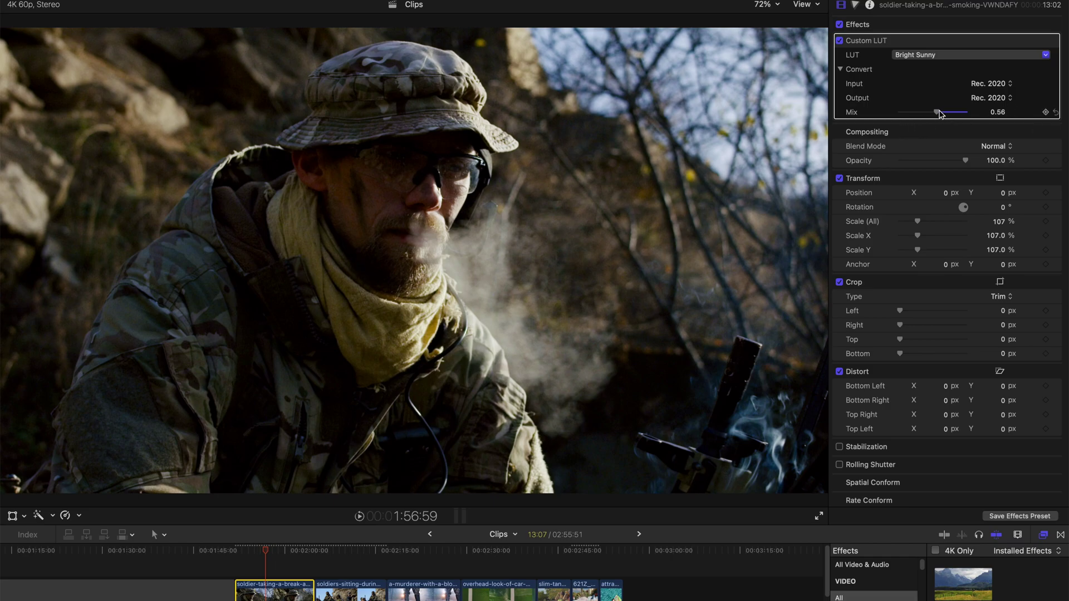
{"action": "left_click_drag", "start_coordinate": [938, 113], "coordinate": [993, 116]}
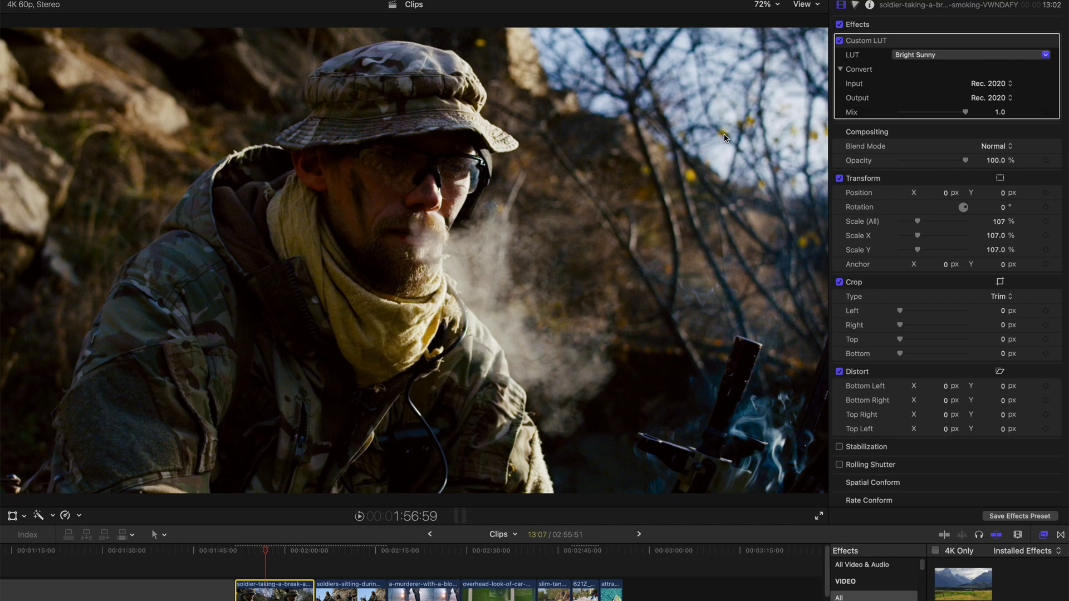
{"action": "left_click_drag", "start_coordinate": [324, 527], "coordinate": [340, 377]}
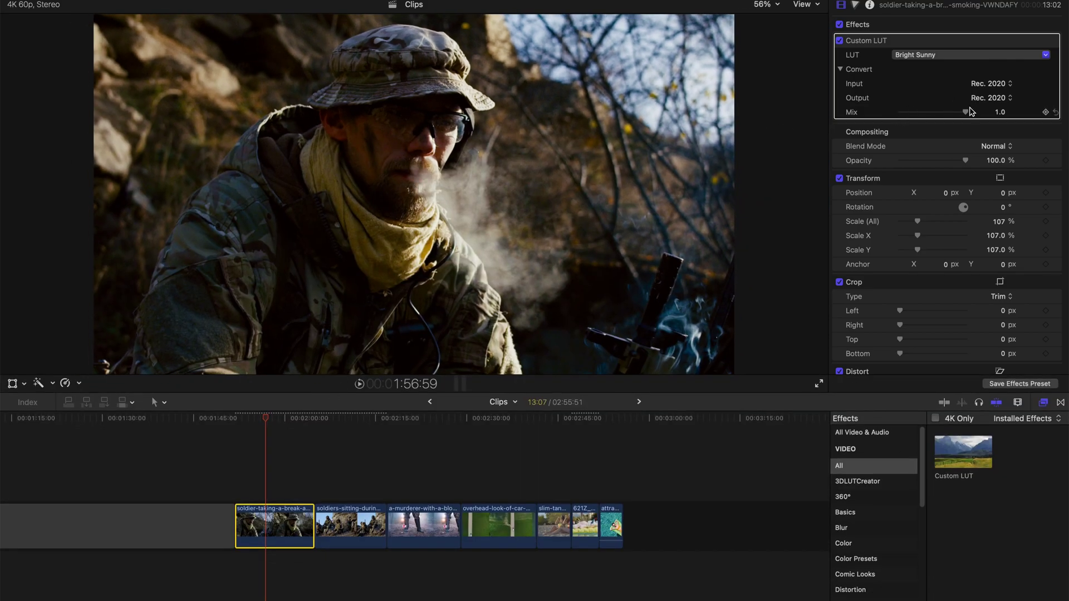
{"action": "left_click_drag", "start_coordinate": [965, 113], "coordinate": [941, 113]}
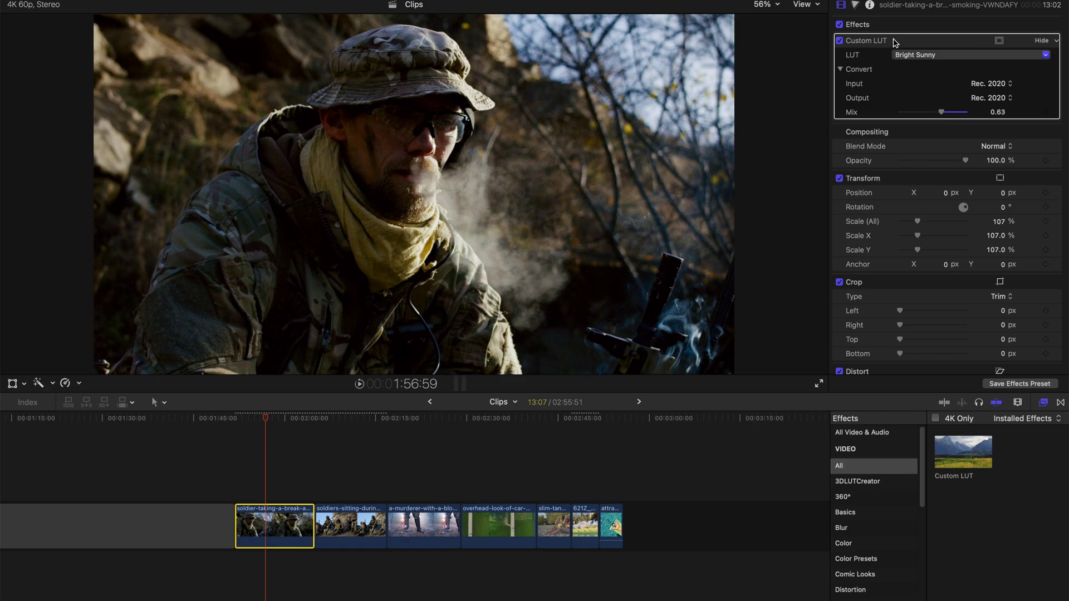
Step: Raise the first clip's master saturation with a Color Board correction
{"action": "left_click", "coordinate": [856, 5]}
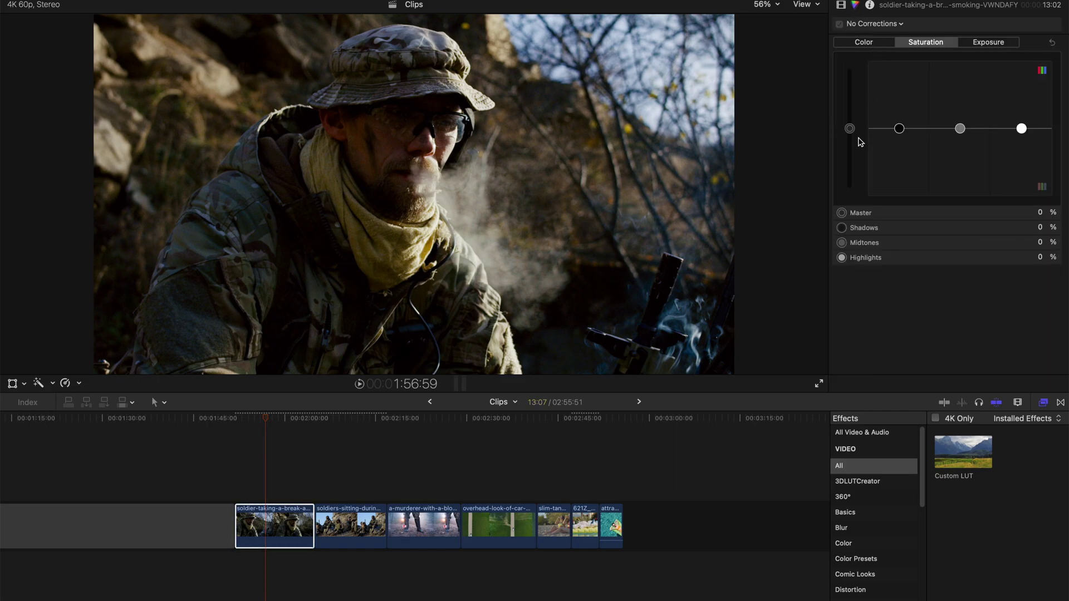
{"action": "left_click_drag", "start_coordinate": [854, 131], "coordinate": [851, 104]}
{"action": "left_click", "coordinate": [850, 43]}
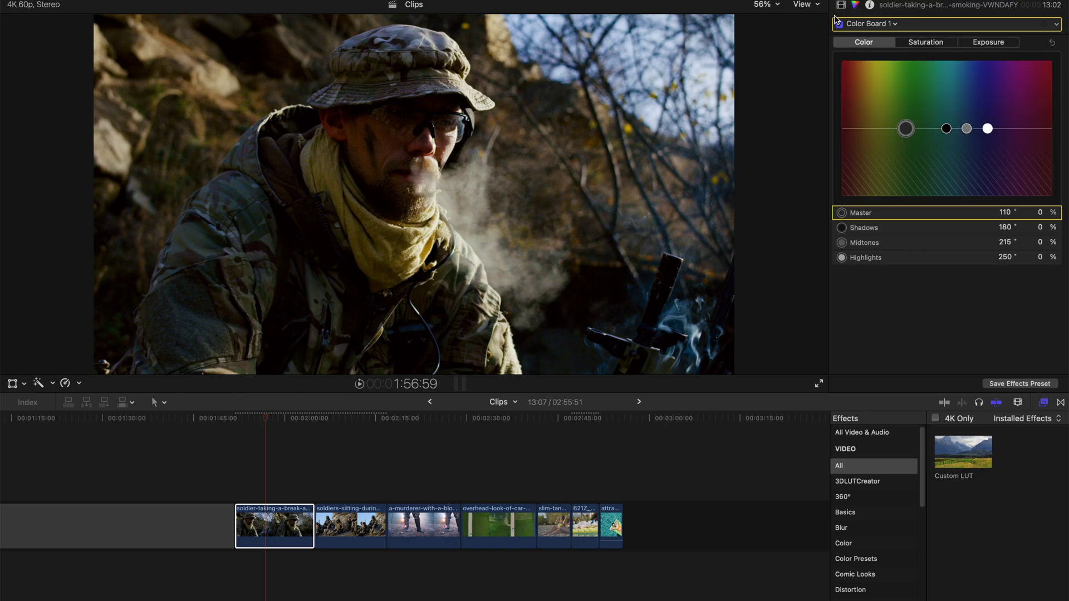
{"action": "left_click", "coordinate": [838, 22]}
Step: Copy the first clip and paste its Custom LUT, Color Board 1 and scale attributes onto the soldiers-sitting clip
{"action": "left_click", "coordinate": [275, 523]}
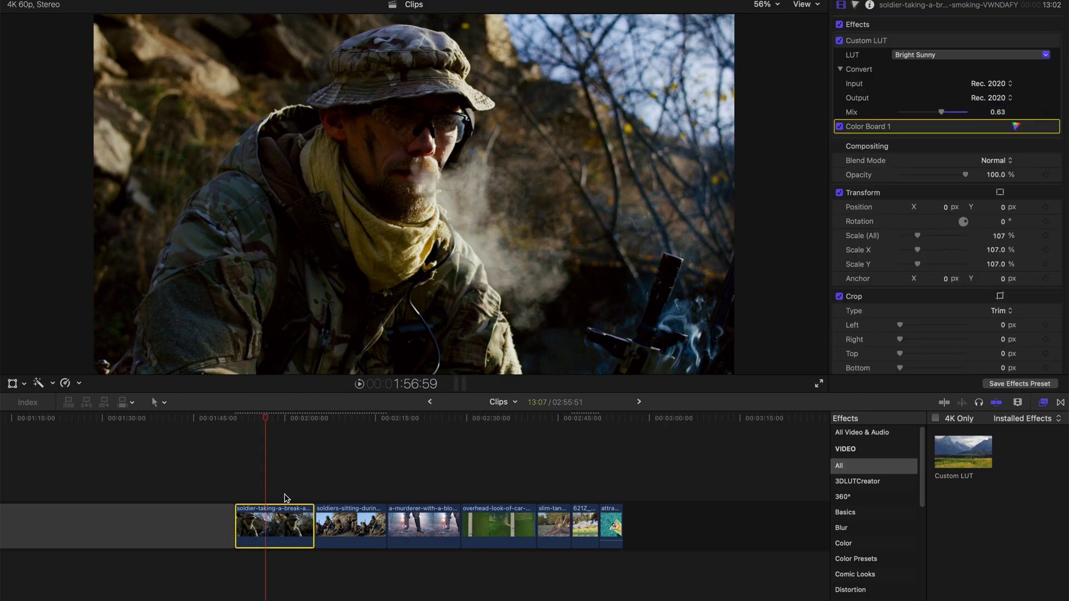
{"action": "left_click", "coordinate": [363, 515]}
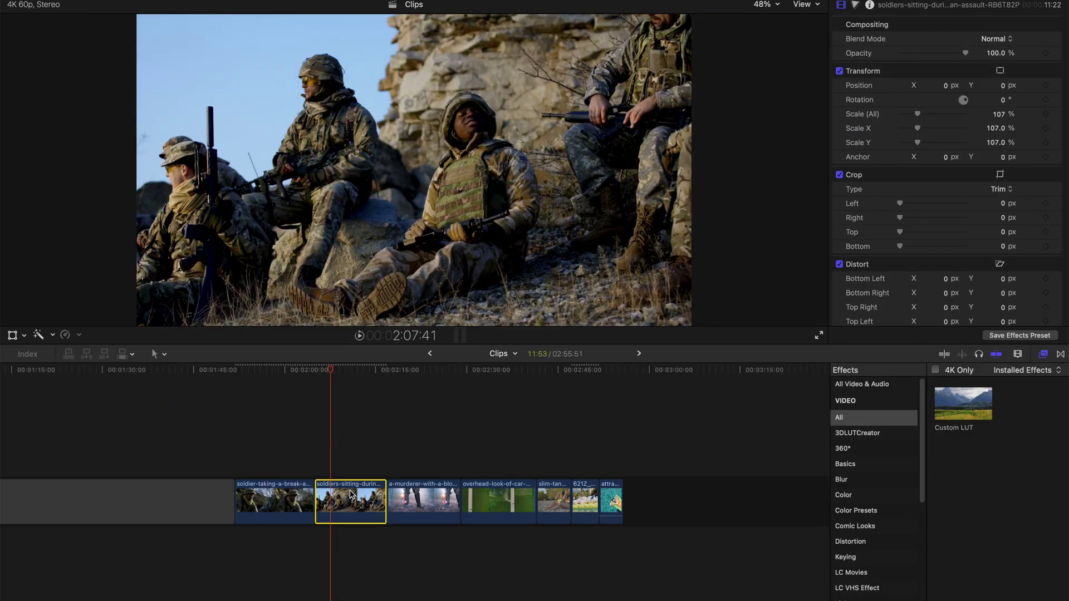
{"action": "key", "text": "super+shift+v"}
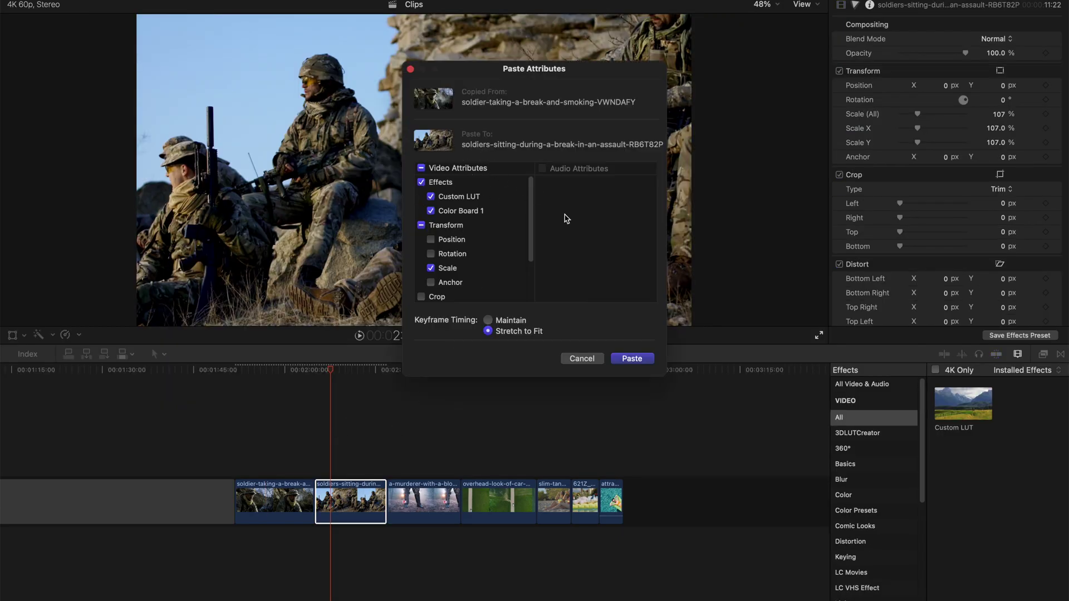
{"action": "left_click", "coordinate": [632, 358]}
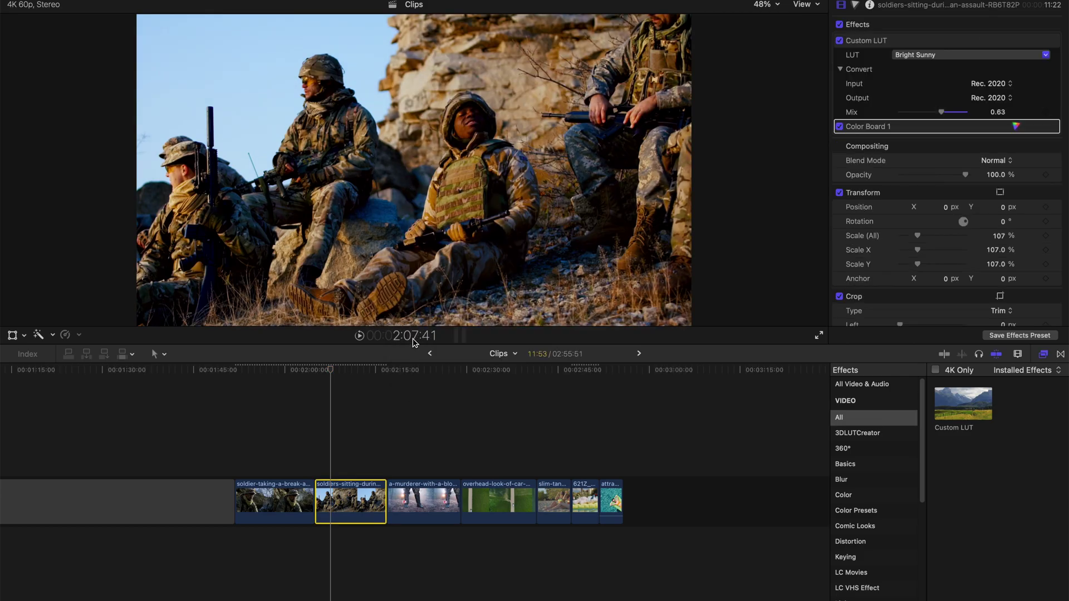
Step: Preview the graded soldiers-sitting clip in a larger viewer and turn off its Color Board 1 correction
{"action": "left_click_drag", "start_coordinate": [410, 344], "coordinate": [411, 414]}
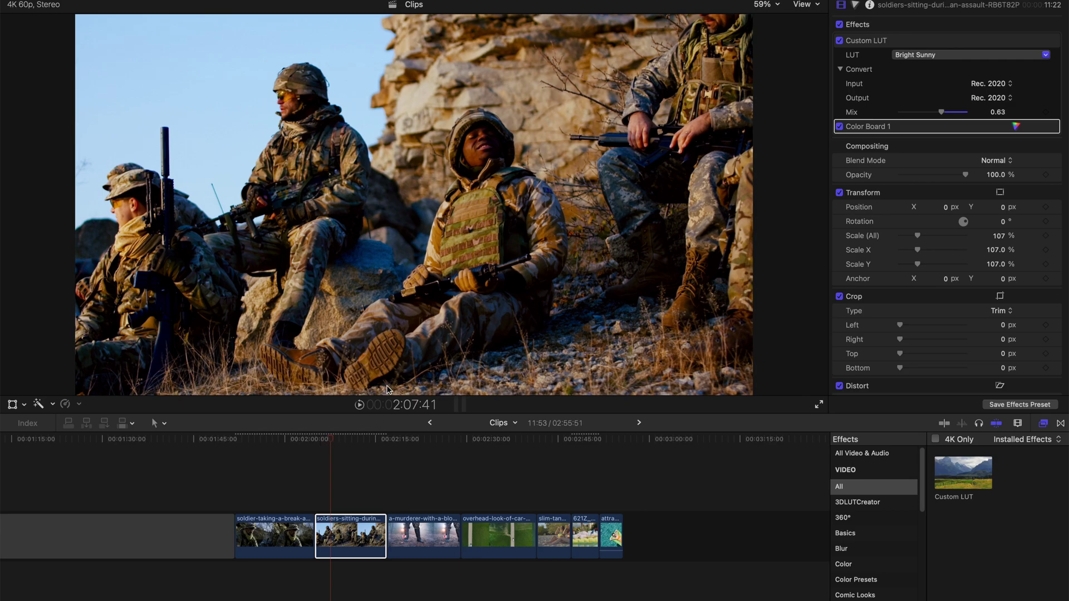
{"action": "left_click", "coordinate": [333, 438]}
{"action": "key", "text": "space"}
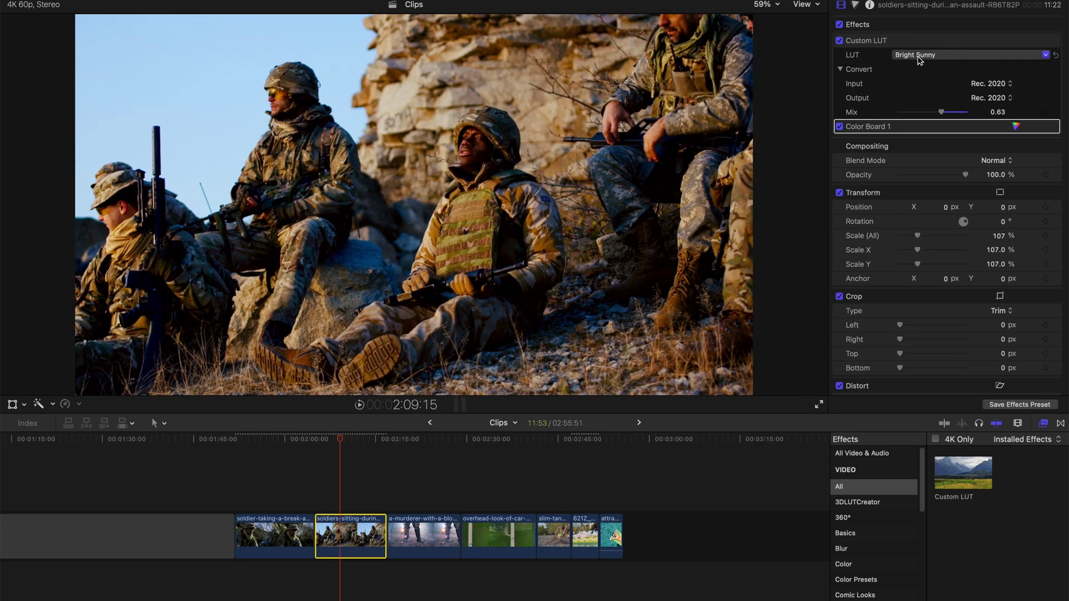
{"action": "left_click", "coordinate": [843, 129]}
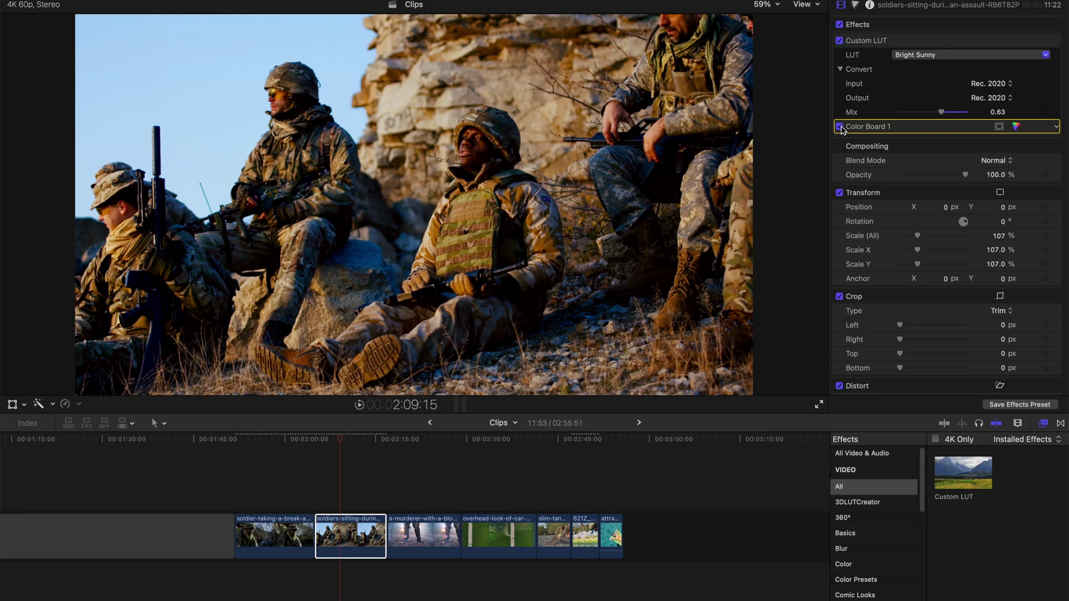
{"action": "left_click", "coordinate": [840, 127]}
Step: Switch the soldiers-sitting clip's LUT to Night from LC Cinematic LUTS and raise its mix to 1.0
{"action": "left_click", "coordinate": [951, 56]}
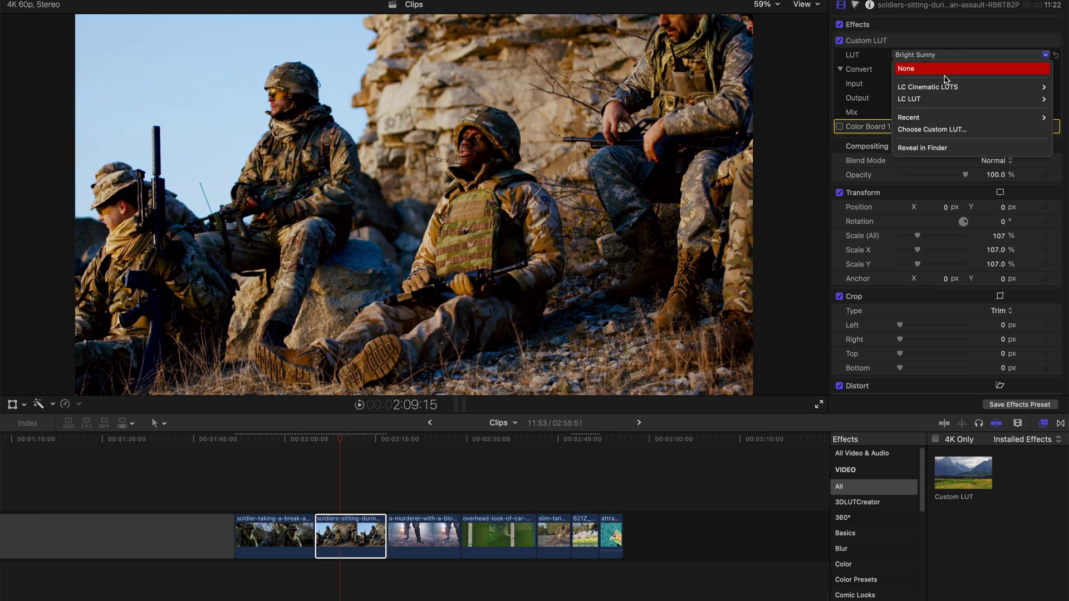
{"action": "mouse_move", "coordinate": [943, 87]}
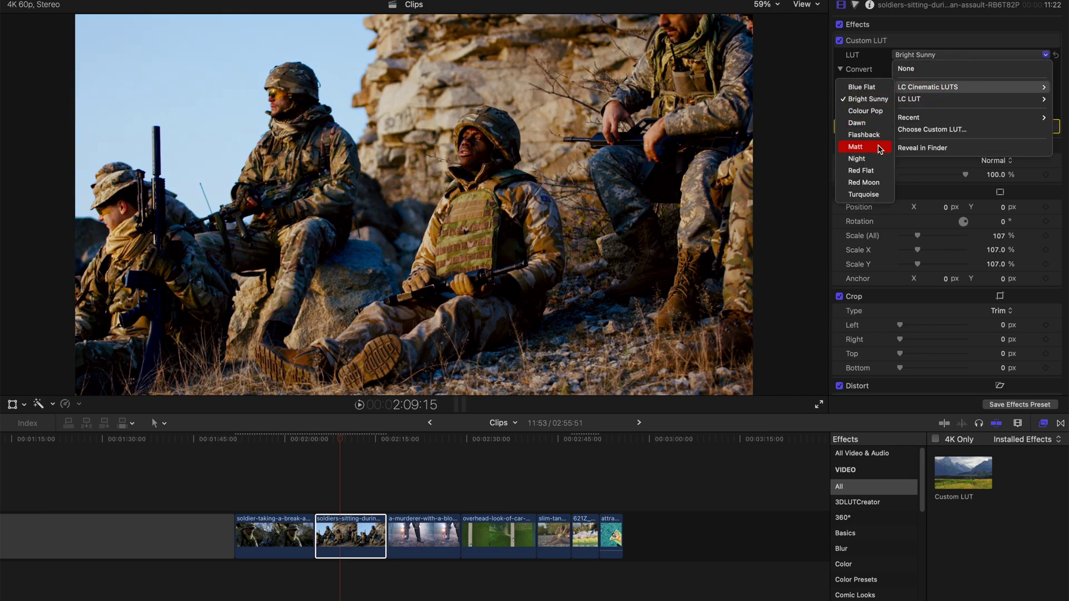
{"action": "left_click", "coordinate": [864, 161]}
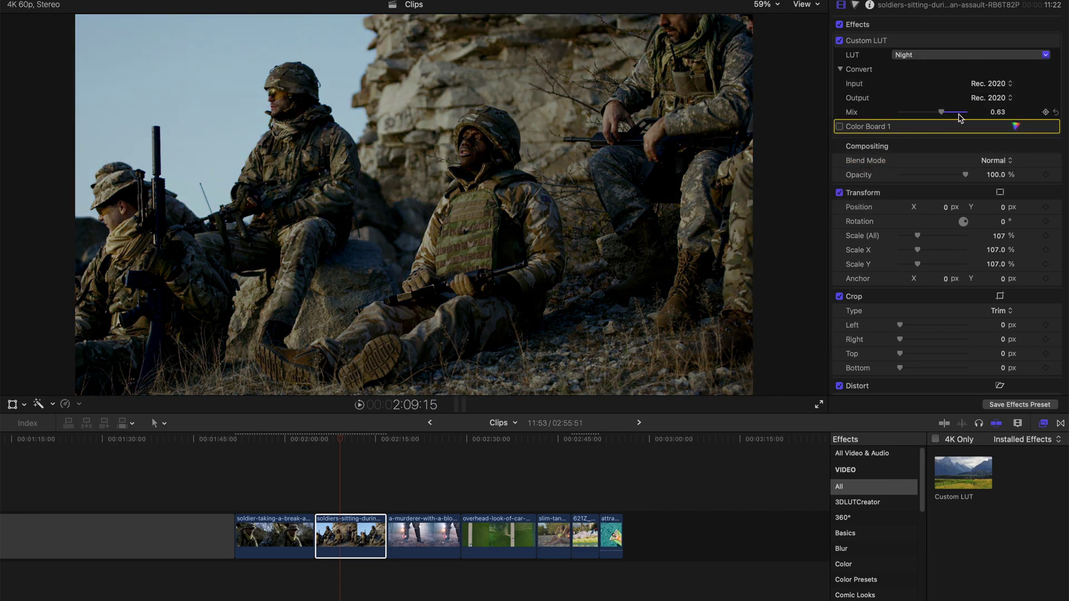
{"action": "left_click_drag", "start_coordinate": [942, 113], "coordinate": [972, 113]}
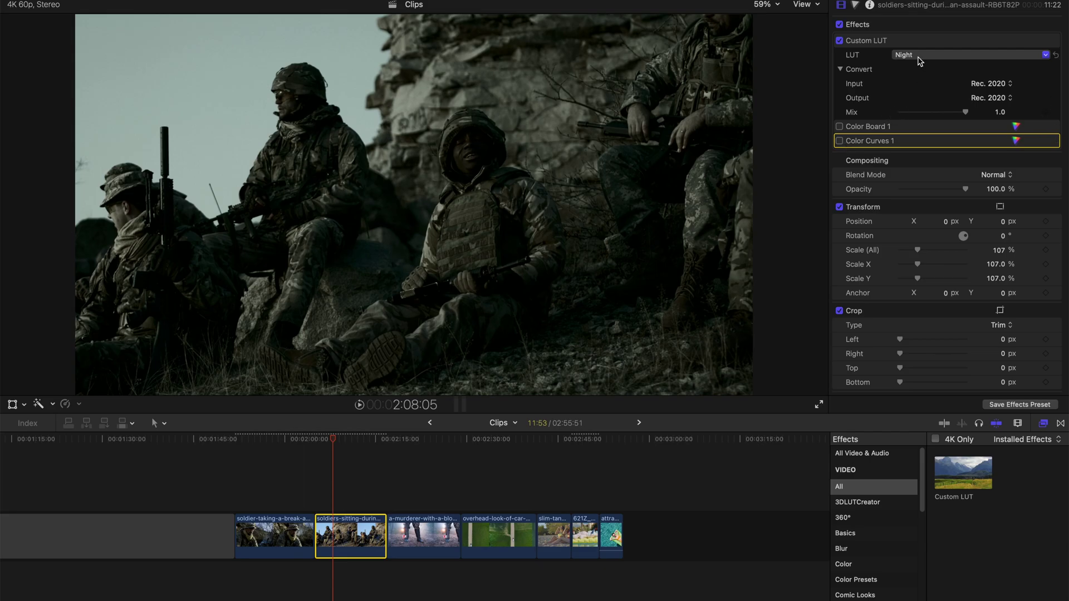
Step: Change the soldiers-sitting clip's LUT to Dawn, compare it at mix 0, set the mix to 0.97 and preview another frame
{"action": "left_click", "coordinate": [919, 55]}
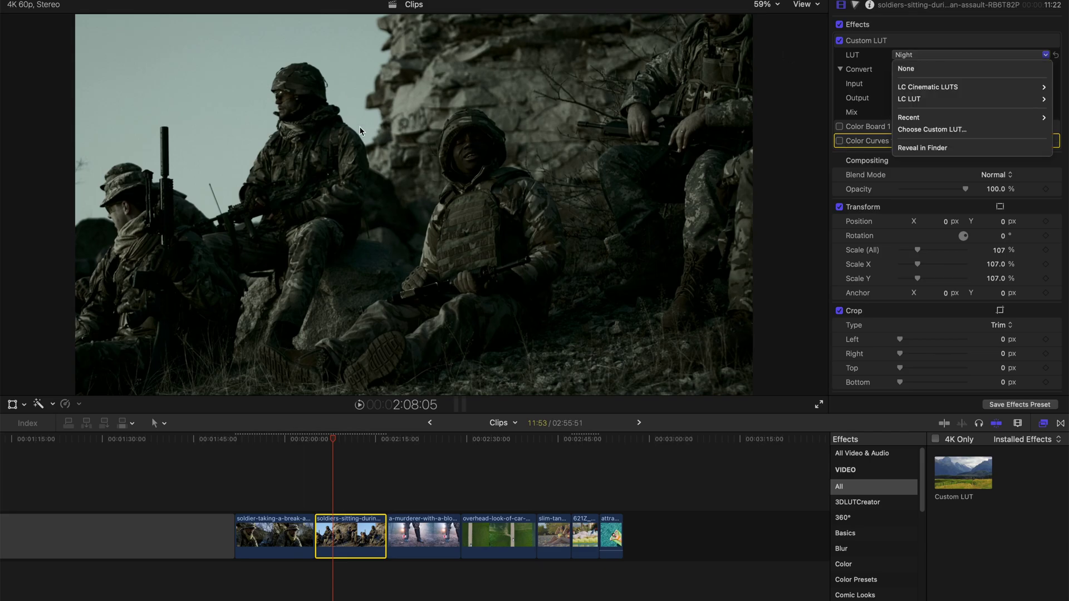
{"action": "mouse_move", "coordinate": [908, 87]}
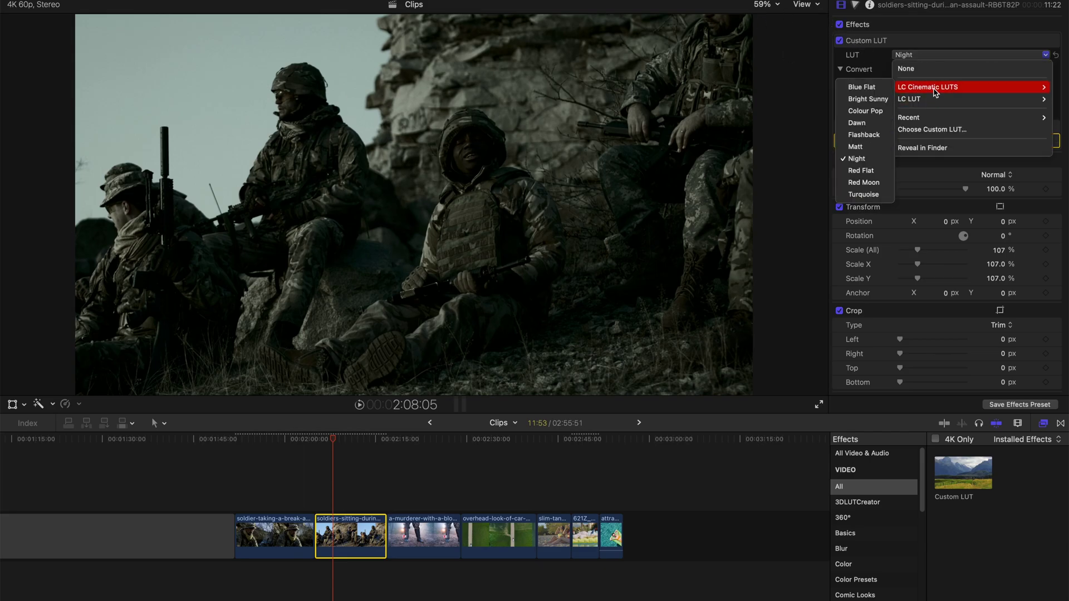
{"action": "left_click", "coordinate": [857, 123]}
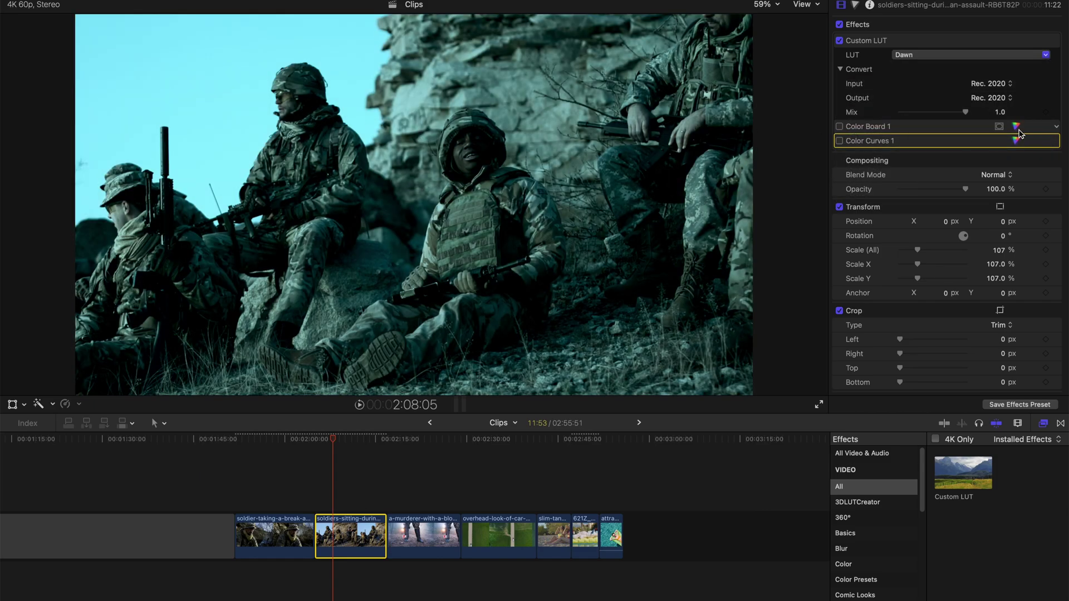
{"action": "left_click_drag", "start_coordinate": [965, 116], "coordinate": [874, 118]}
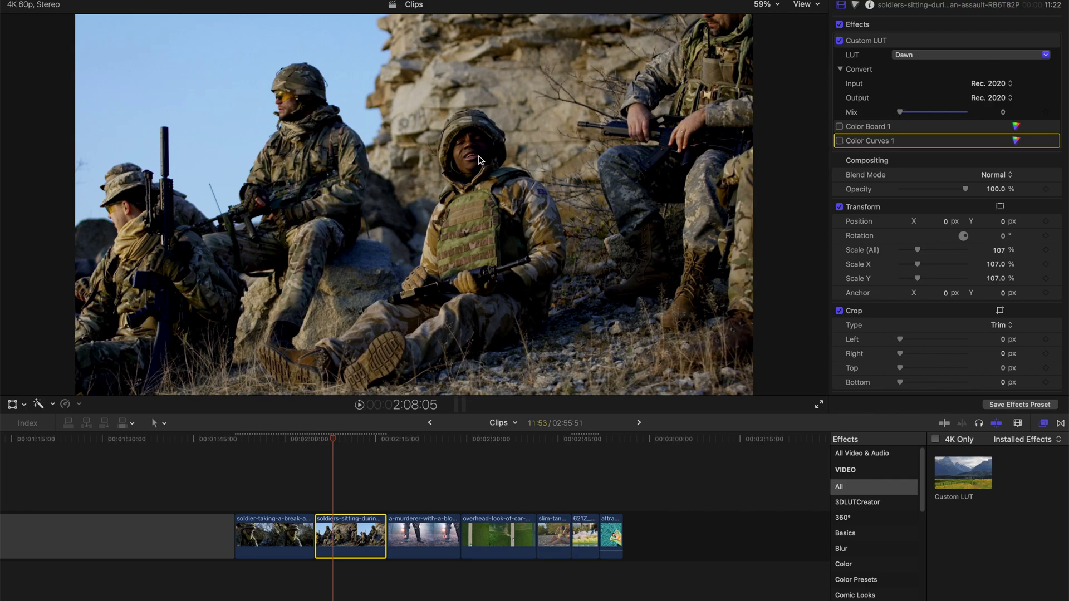
{"action": "left_click_drag", "start_coordinate": [901, 113], "coordinate": [965, 113]}
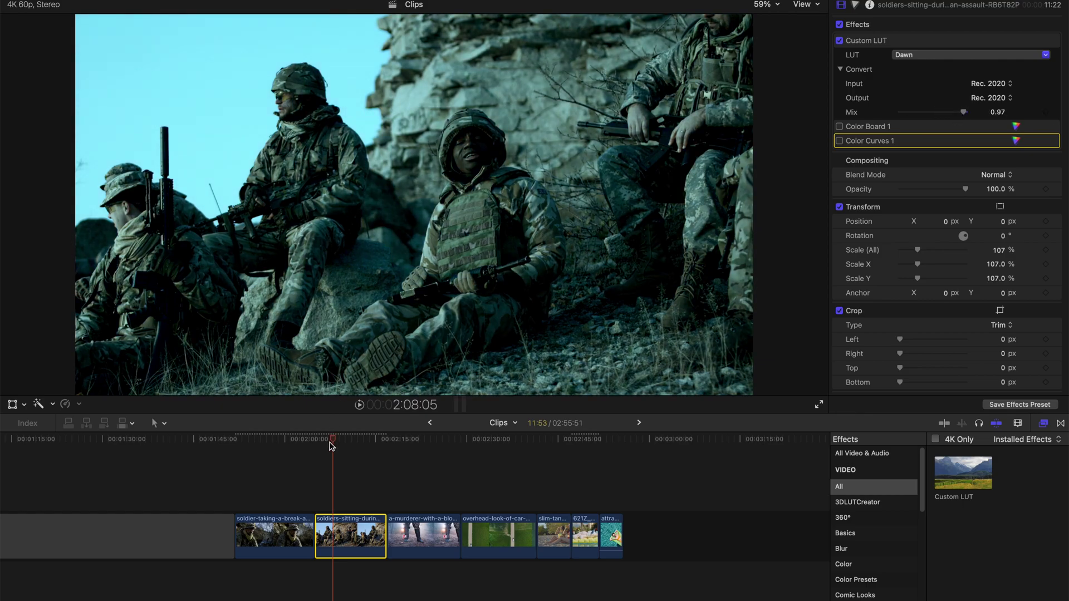
{"action": "mouse_move", "coordinate": [333, 444]}
{"action": "left_mouse_down"}
{"action": "mouse_move", "coordinate": [323, 443]}
{"action": "mouse_move", "coordinate": [349, 439]}
{"action": "left_mouse_up"}
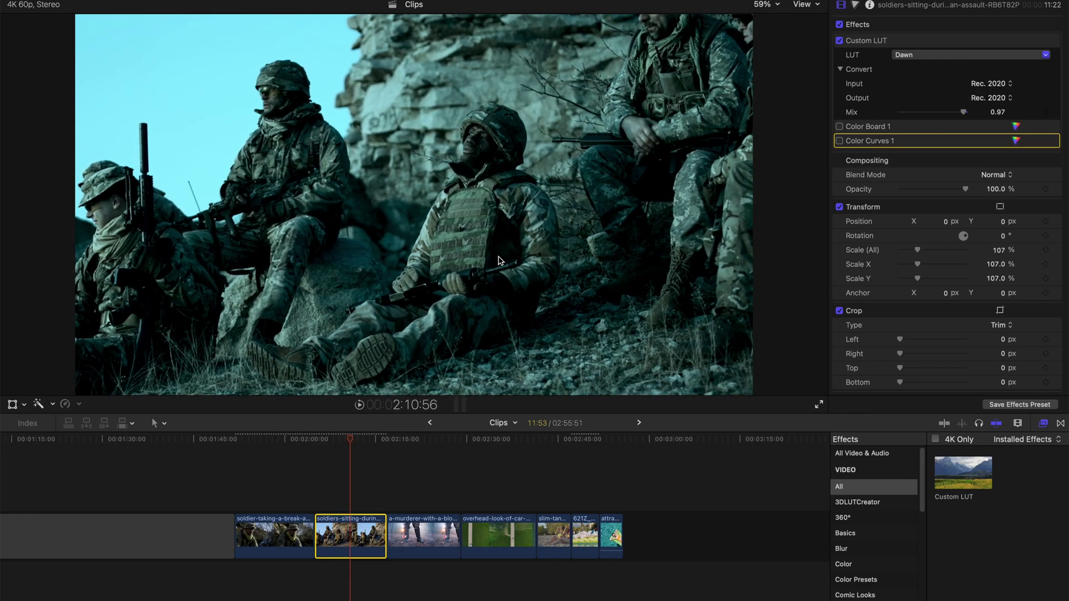
Step: Add two Custom LUT effects to the a-murderer clip showing the boots and axe
{"action": "left_click", "coordinate": [418, 440]}
{"action": "left_click", "coordinate": [436, 537]}
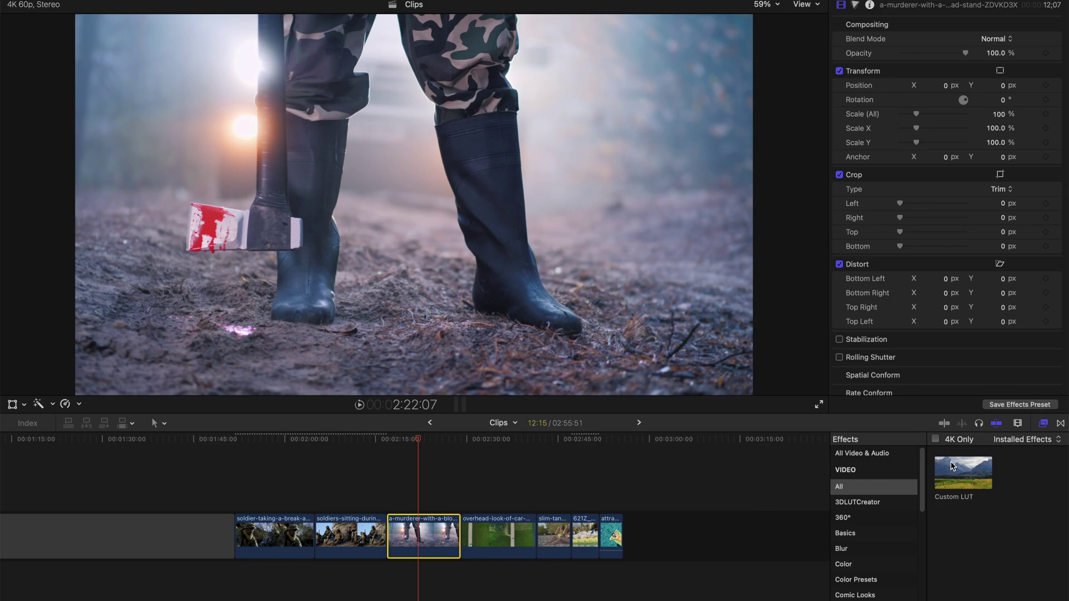
{"action": "left_click_drag", "start_coordinate": [955, 466], "coordinate": [407, 516]}
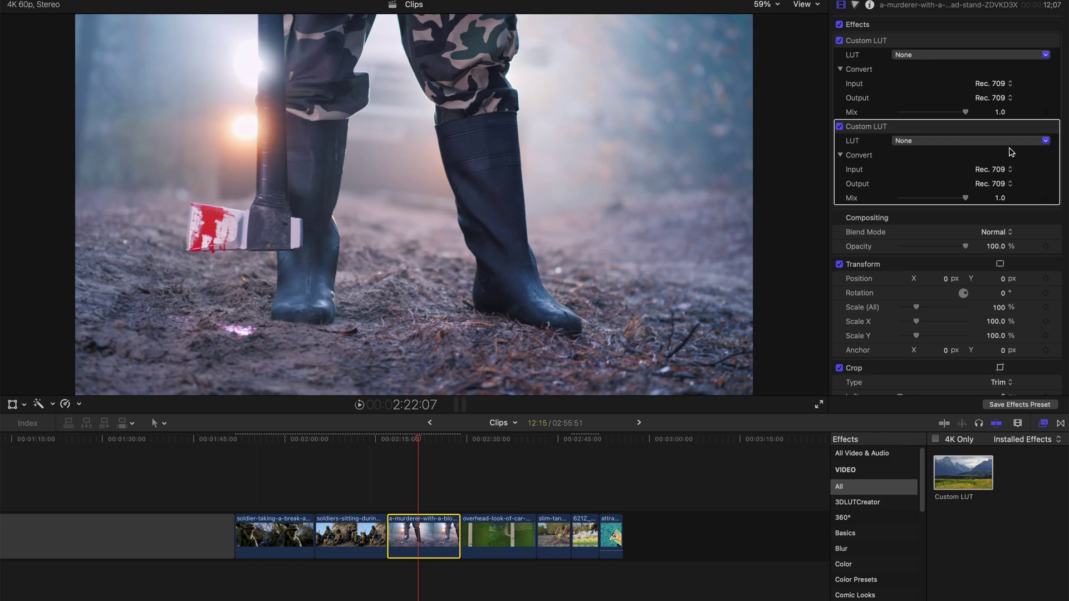
Step: Set the second Custom LUT on the axe clip to Dawn with a mix of 0.82
{"action": "left_click", "coordinate": [990, 142]}
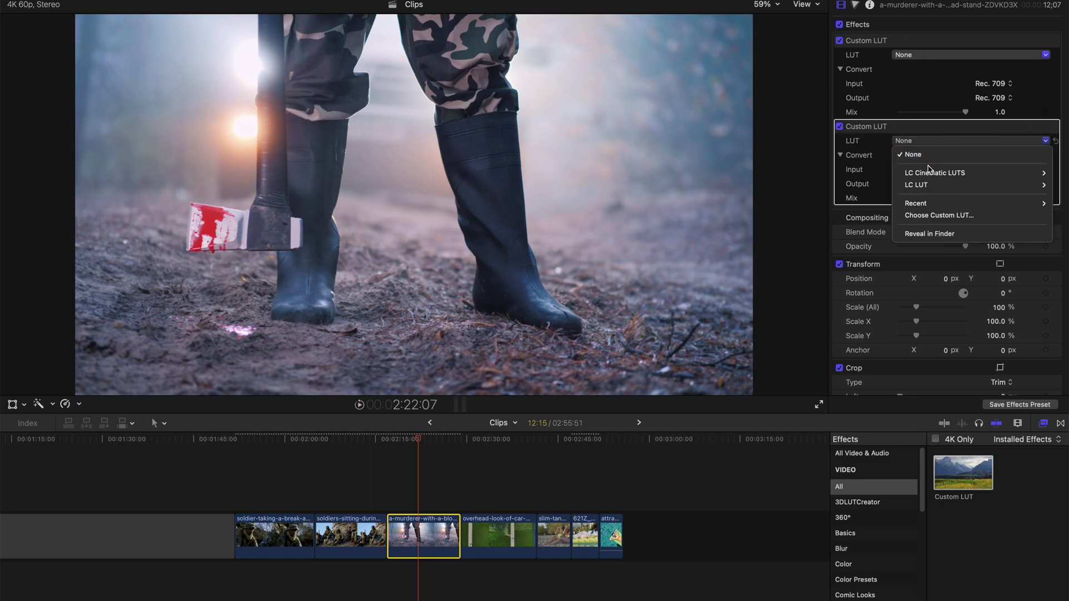
{"action": "mouse_move", "coordinate": [925, 177]}
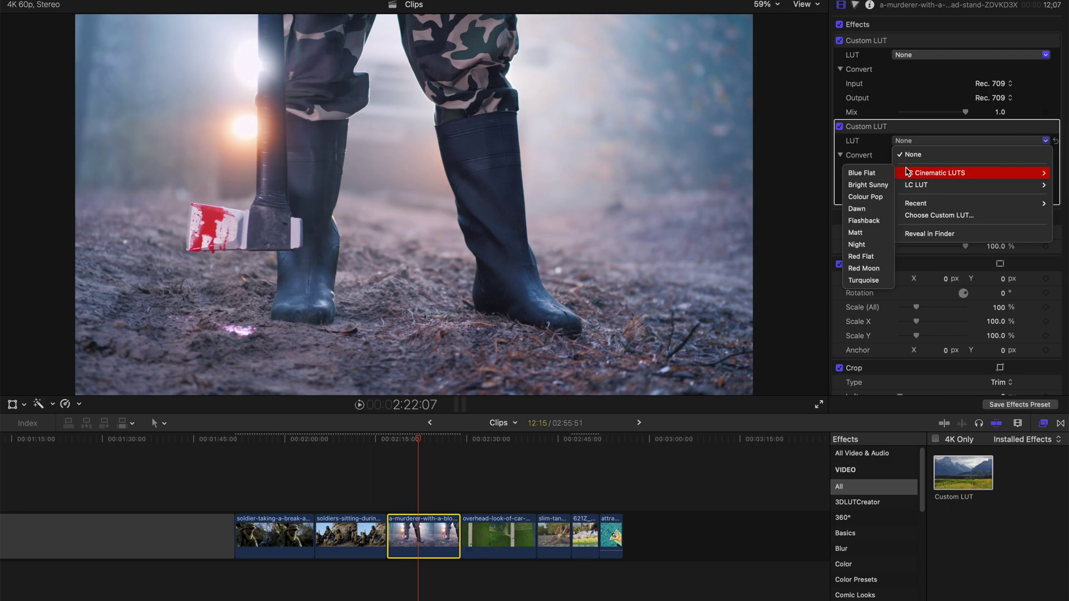
{"action": "left_click", "coordinate": [869, 209]}
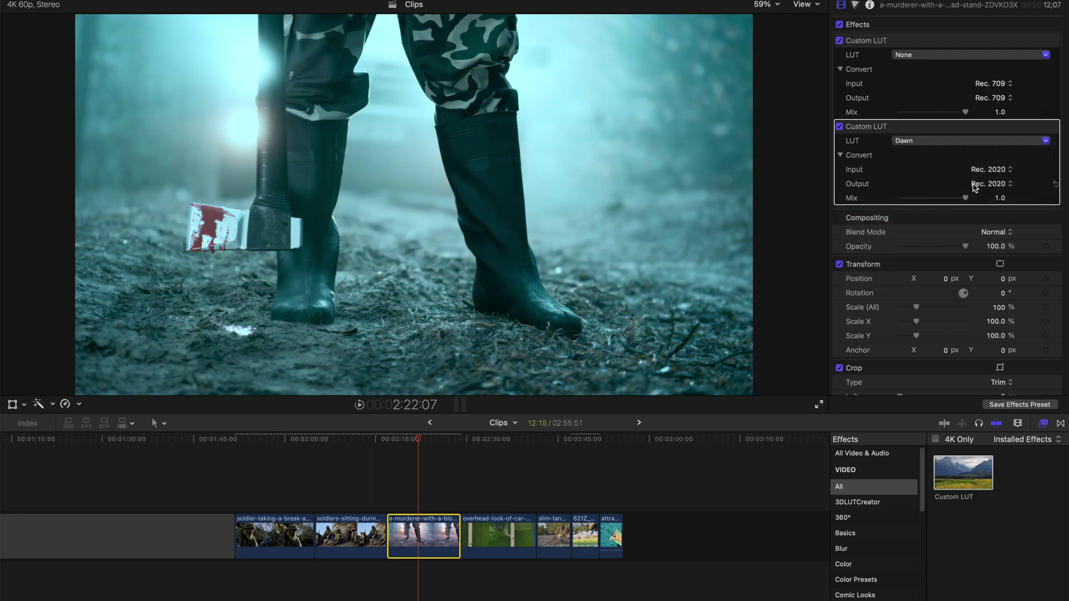
{"action": "left_click_drag", "start_coordinate": [970, 199], "coordinate": [956, 201]}
Step: Set the axe clip's first Custom LUT to Red Moon at mix 0.88 and raise the Dawn mix to 0.9
{"action": "left_click", "coordinate": [920, 56]}
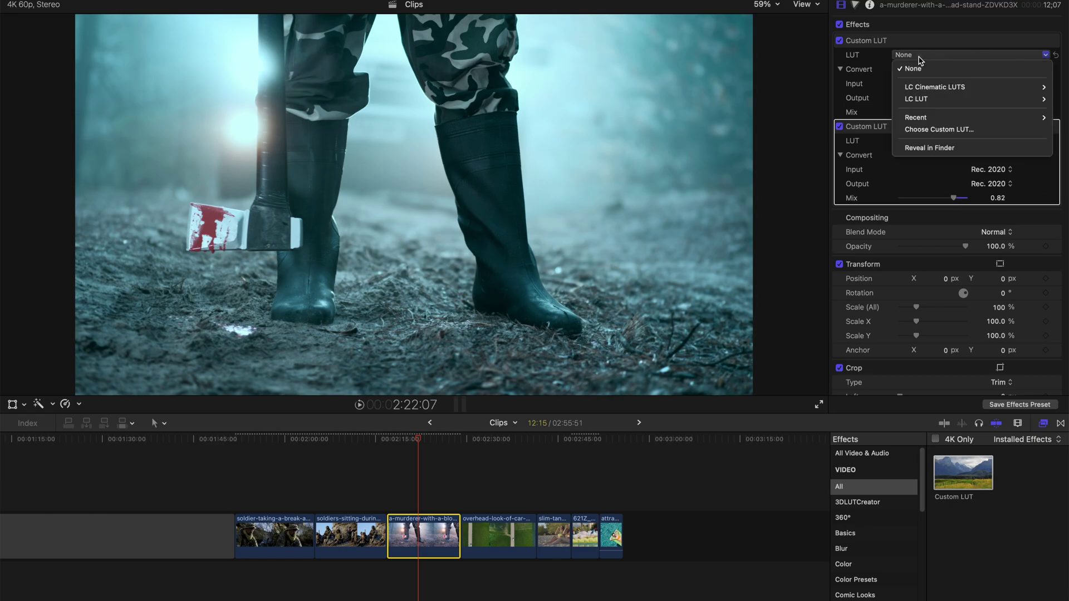
{"action": "mouse_move", "coordinate": [919, 88]}
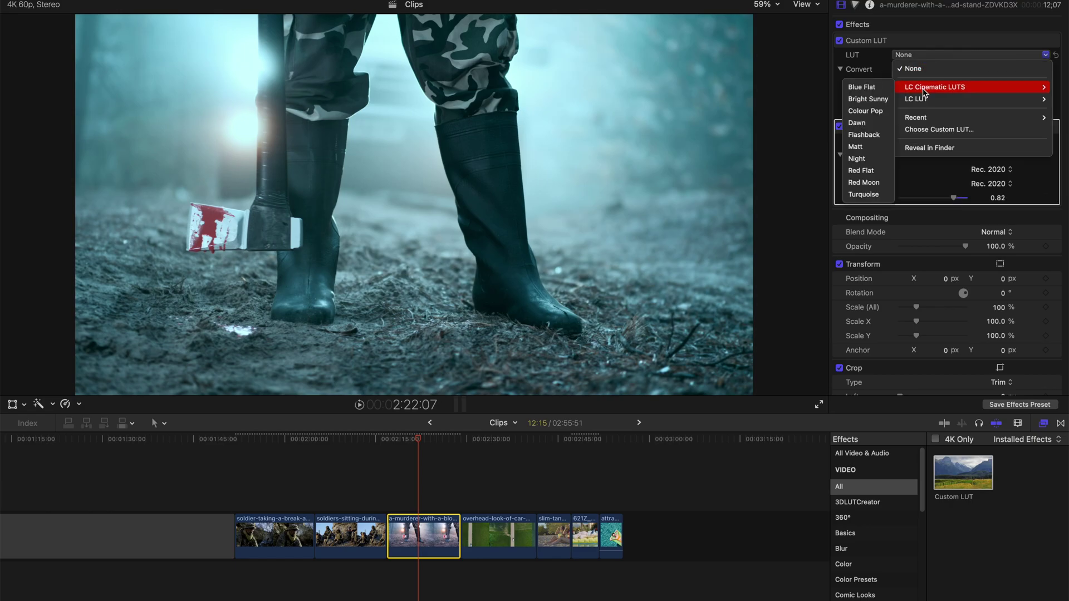
{"action": "left_click", "coordinate": [863, 183]}
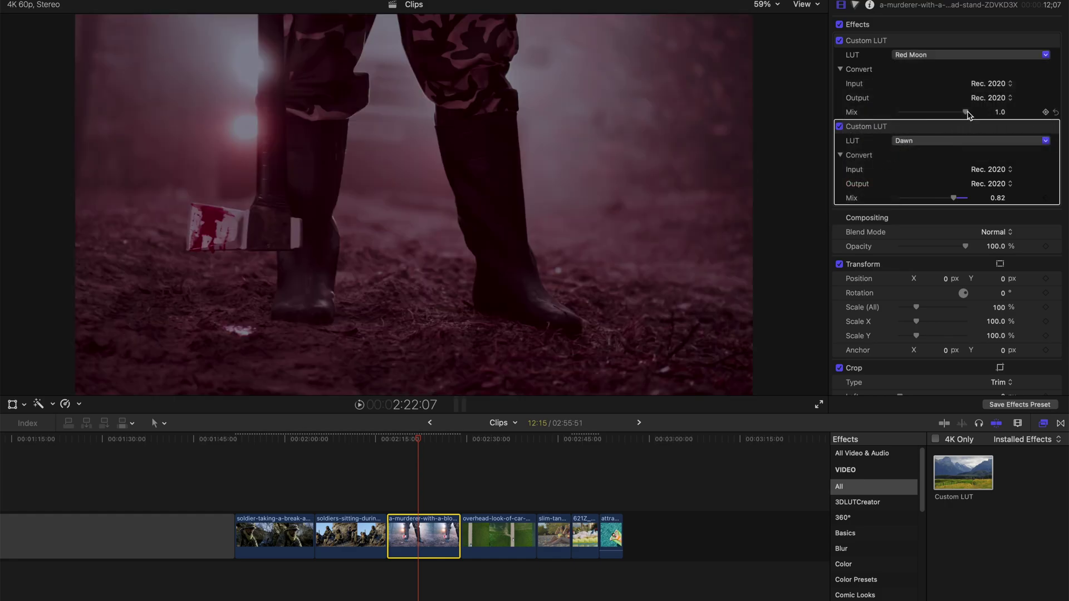
{"action": "left_click_drag", "start_coordinate": [965, 112], "coordinate": [955, 113]}
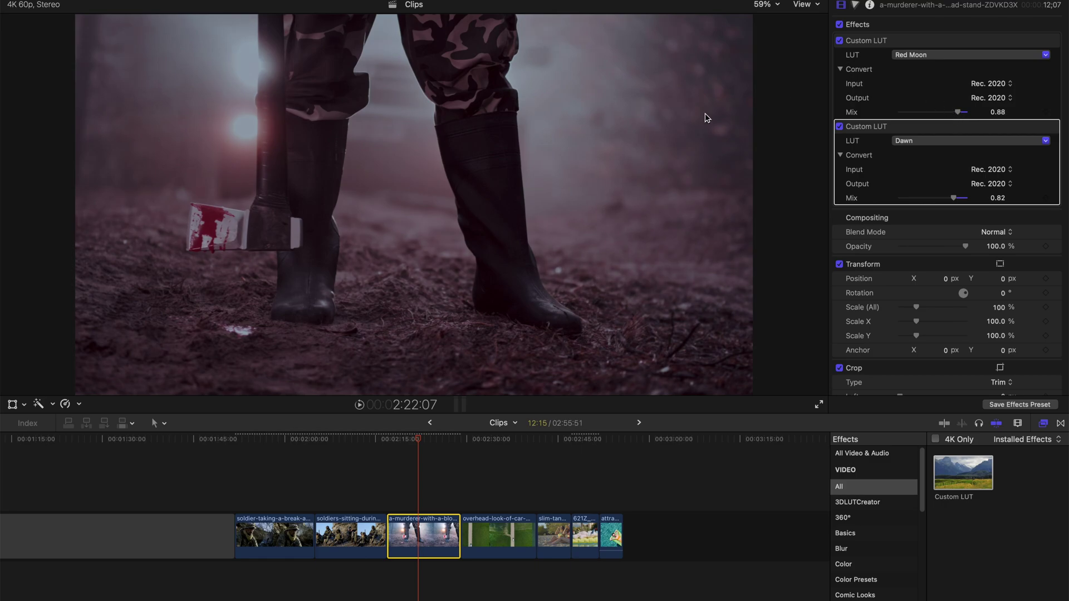
{"action": "mouse_move", "coordinate": [950, 197]}
{"action": "left_mouse_down"}
{"action": "mouse_move", "coordinate": [968, 197]}
{"action": "mouse_move", "coordinate": [959, 201]}
{"action": "left_mouse_up"}
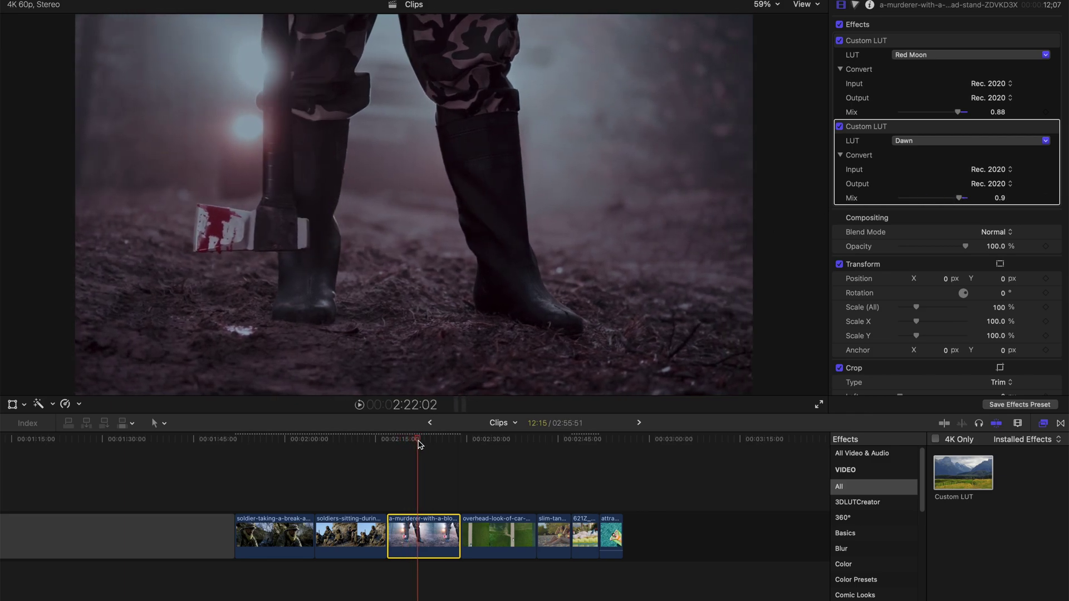
{"action": "left_click", "coordinate": [420, 441]}
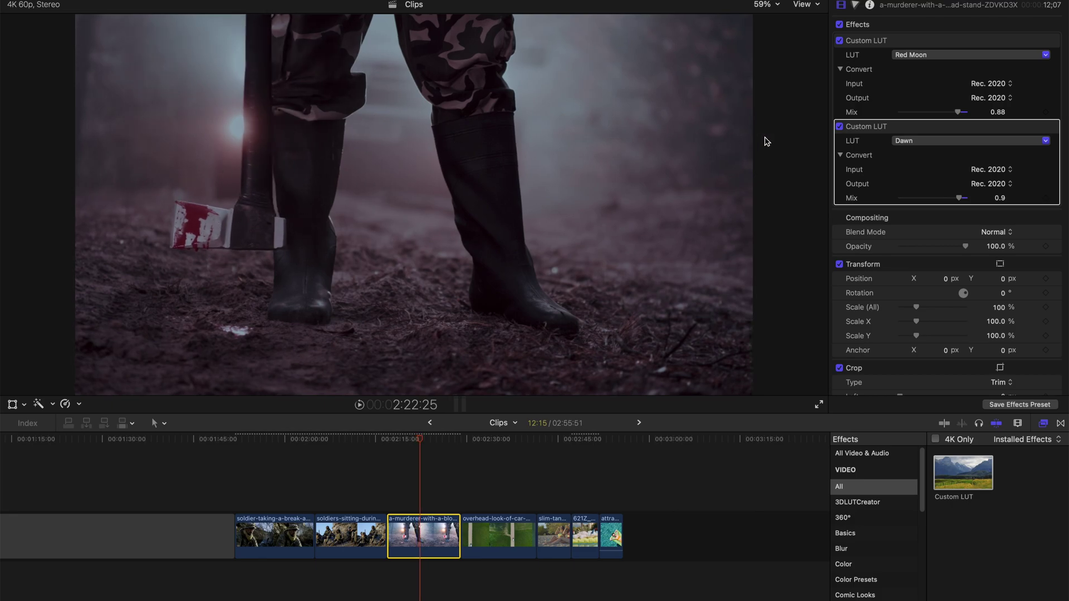
Step: Turn off the axe clip's Dawn LUT, and preview Red Moon at a mix of 0.69 before raising the mix again
{"action": "left_click", "coordinate": [840, 127]}
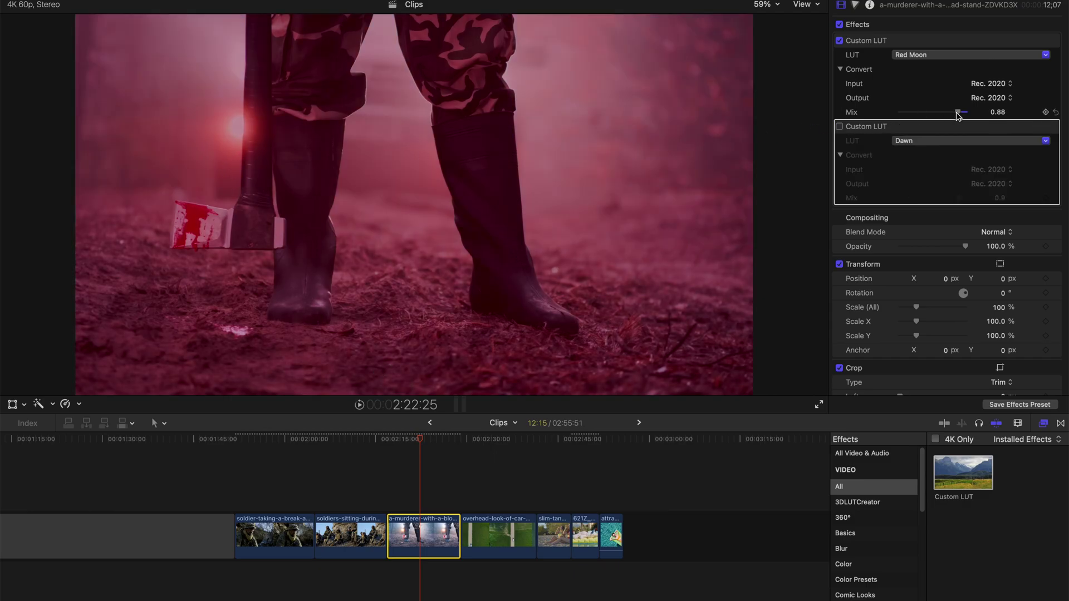
{"action": "left_click", "coordinate": [387, 443]}
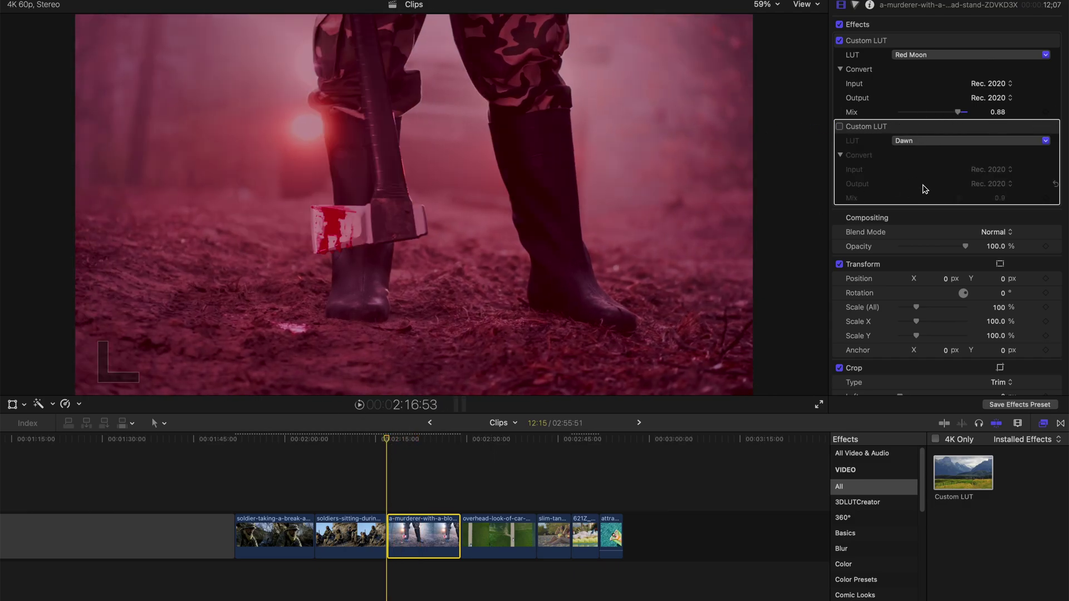
{"action": "left_click_drag", "start_coordinate": [957, 113], "coordinate": [945, 114]}
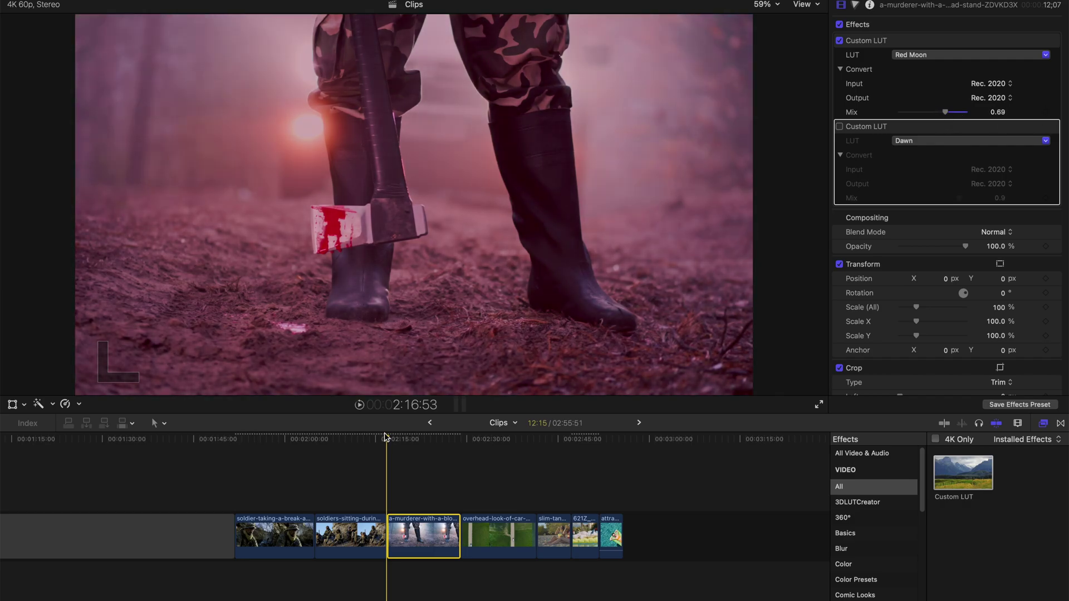
{"action": "left_click_drag", "start_coordinate": [388, 442], "coordinate": [413, 443]}
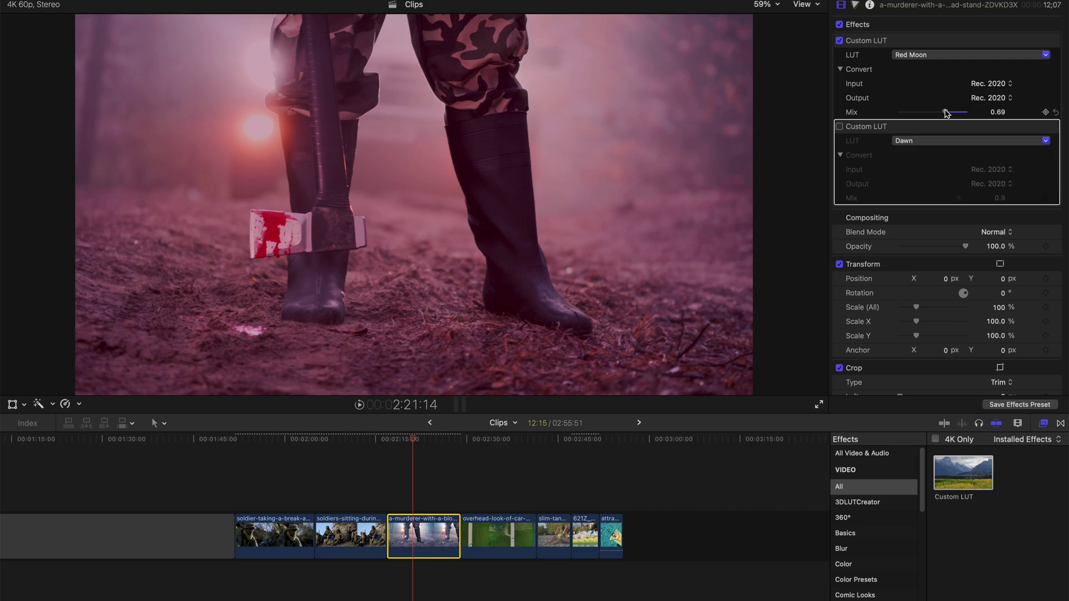
{"action": "left_click_drag", "start_coordinate": [944, 112], "coordinate": [966, 112]}
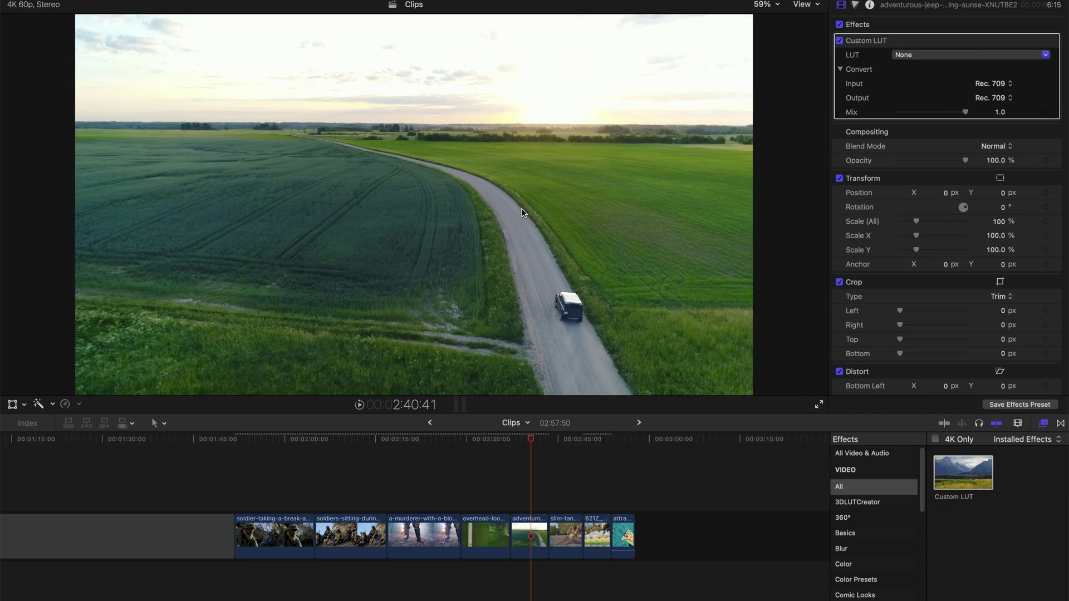
Step: Apply the Blue Flat LUT to the adventurous-jeep clip and lower its mix to 0.89
{"action": "left_click", "coordinate": [938, 54]}
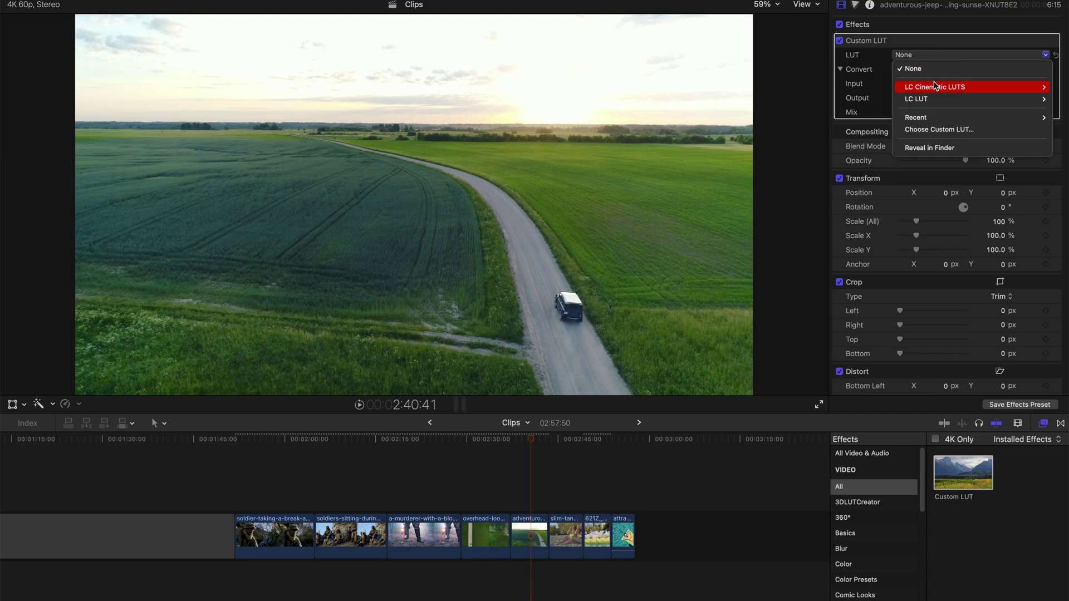
{"action": "mouse_move", "coordinate": [927, 90]}
{"action": "left_click", "coordinate": [863, 86]}
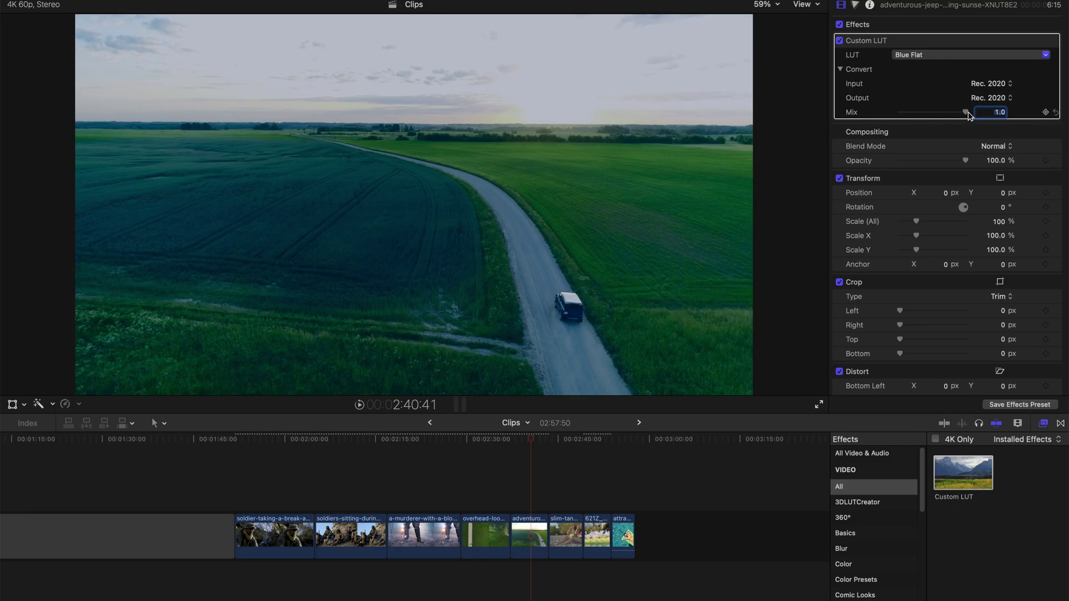
{"action": "left_click_drag", "start_coordinate": [965, 111], "coordinate": [961, 114]}
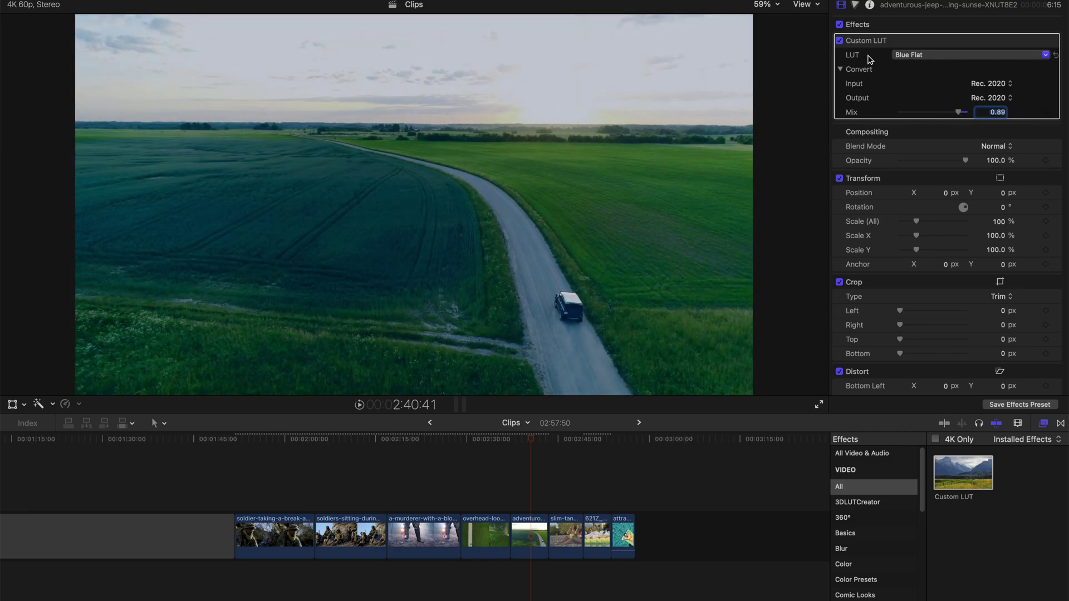
Step: Switch the adventurous-jeep clip's LUT to Bright Sunny
{"action": "left_click", "coordinate": [915, 56]}
{"action": "mouse_move", "coordinate": [906, 89]}
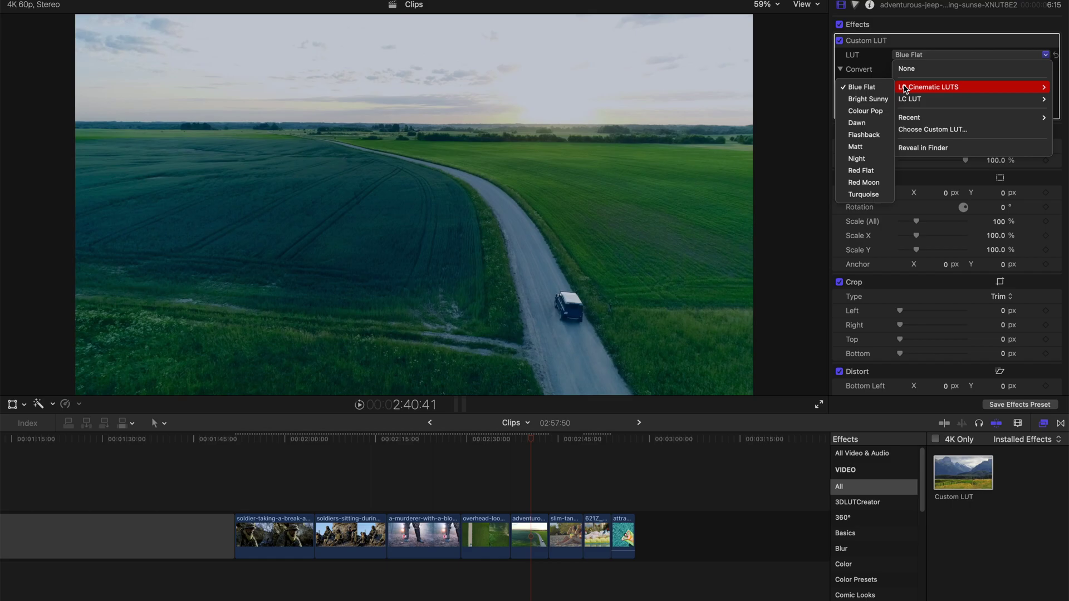
{"action": "left_click", "coordinate": [867, 100]}
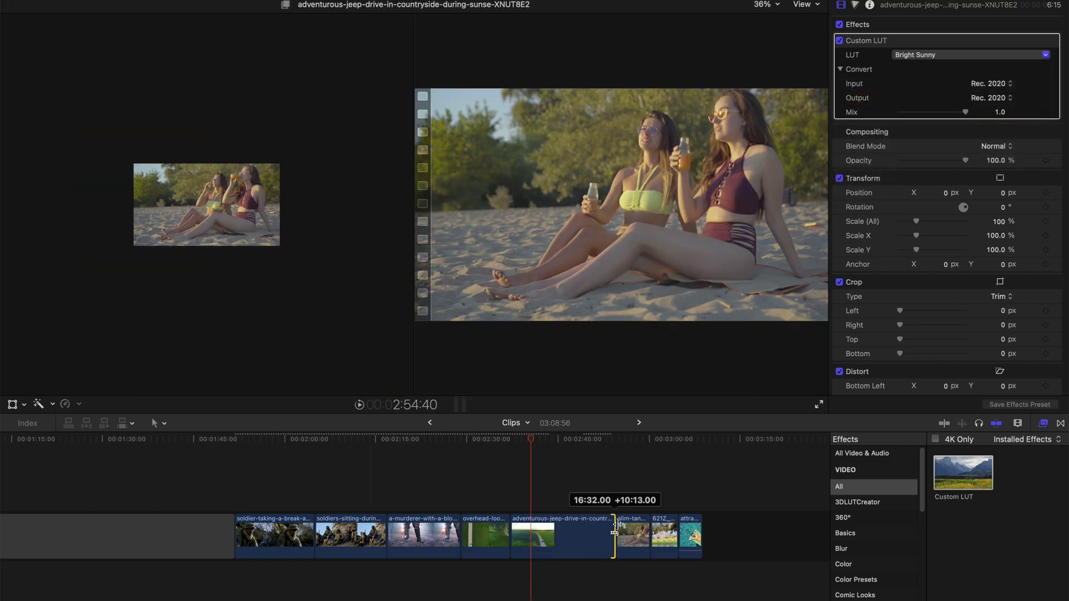
Step: Extend the end of the adventurous-jeep clip to a duration of 18:25 and preview the frame at 2:45:01
{"action": "left_click_drag", "start_coordinate": [616, 534], "coordinate": [620, 534]}
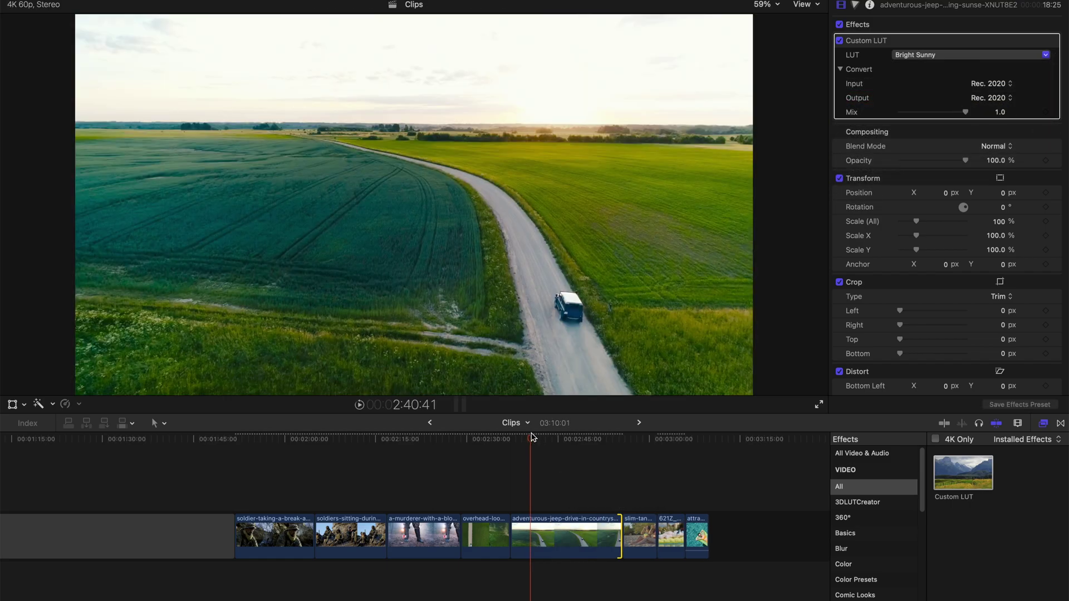
{"action": "left_click", "coordinate": [553, 437]}
{"action": "left_click", "coordinate": [557, 437]}
Step: Change the adventurous-jeep clip's LUT to Colour Pop from LC Cinematic LUTS
{"action": "left_click", "coordinate": [936, 56]}
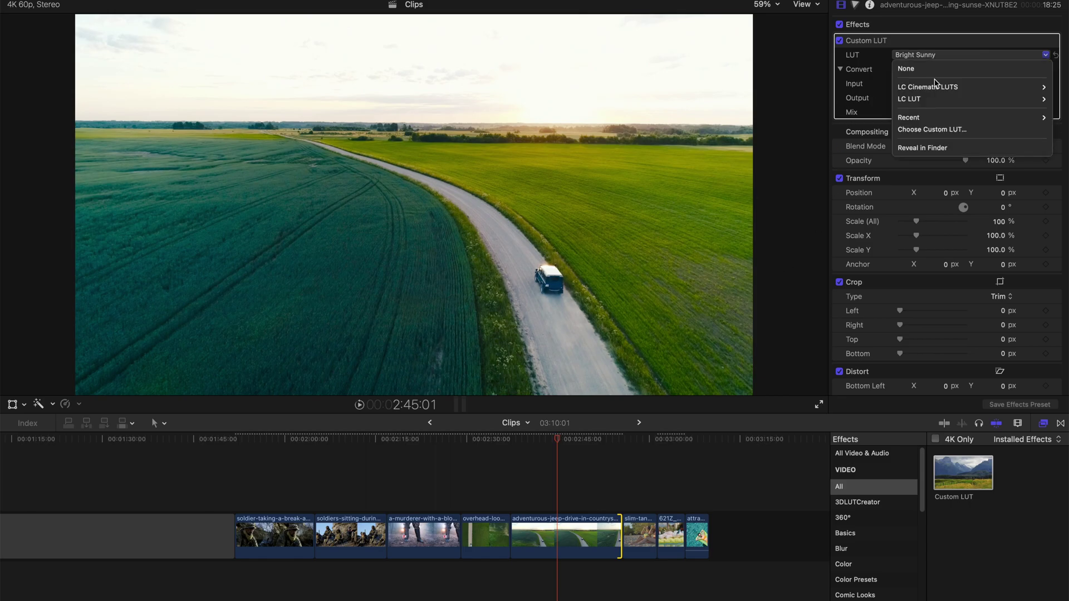
{"action": "mouse_move", "coordinate": [935, 88]}
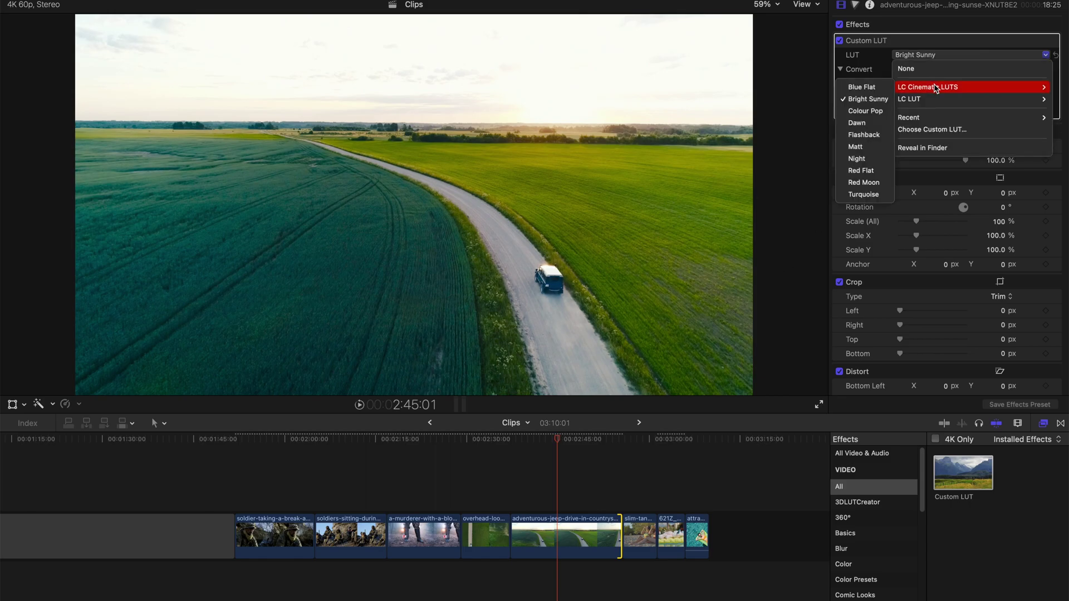
{"action": "left_click", "coordinate": [872, 111]}
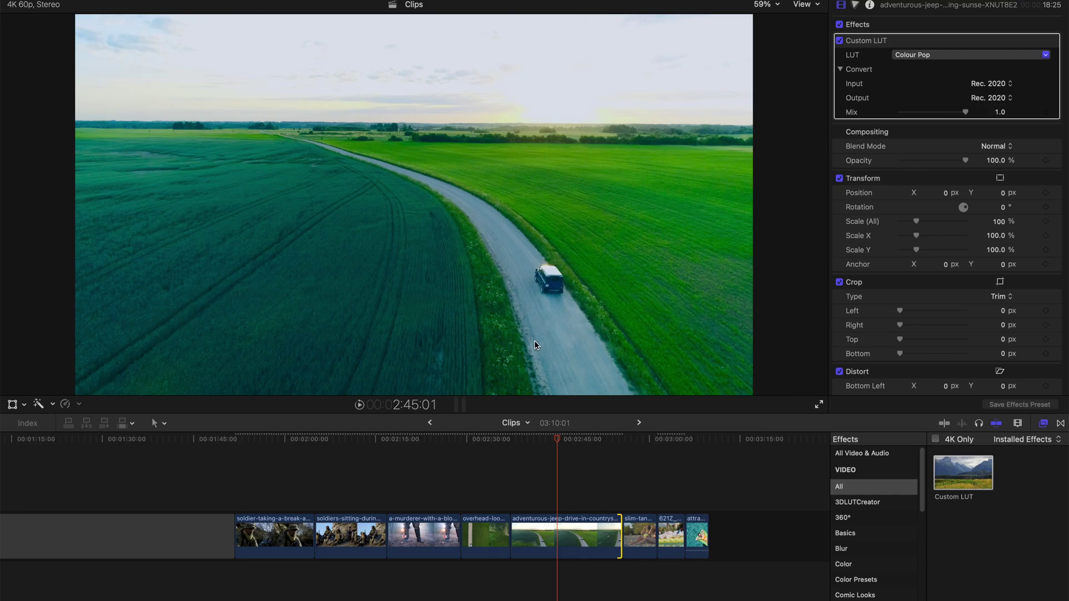
Step: Change the adventurous-jeep clip's LUT to Matt from LC Cinematic LUTS
{"action": "key", "text": "j"}
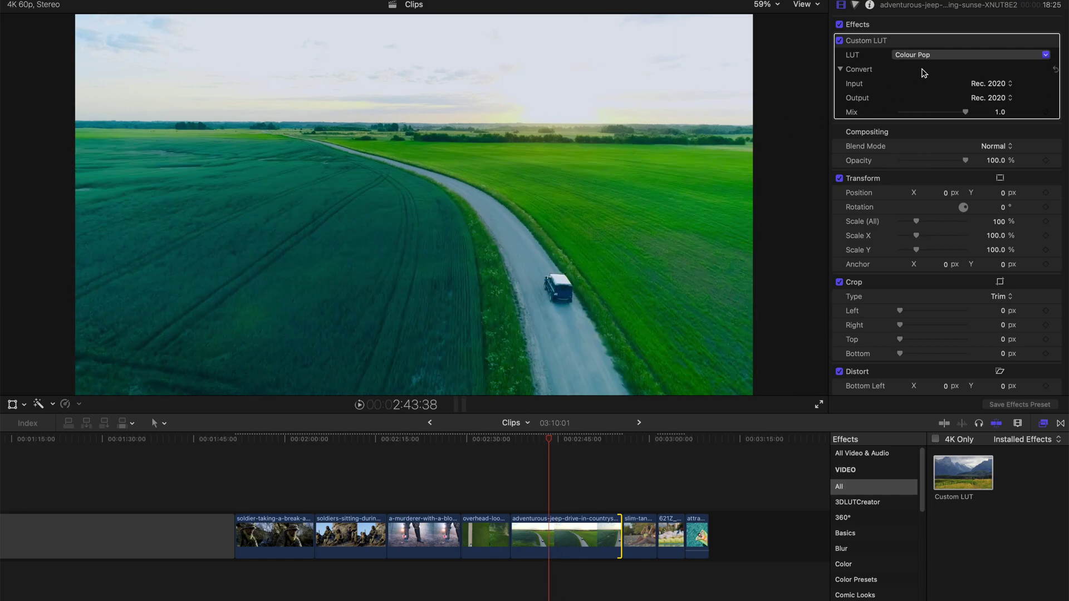
{"action": "left_click", "coordinate": [937, 56]}
{"action": "mouse_move", "coordinate": [935, 87]}
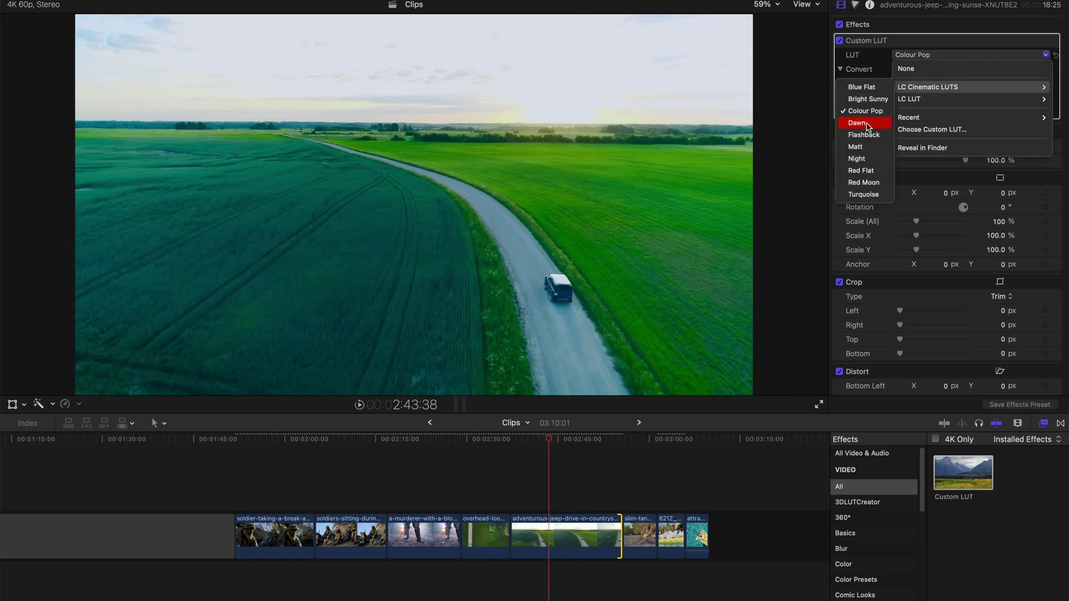
{"action": "left_click", "coordinate": [864, 147]}
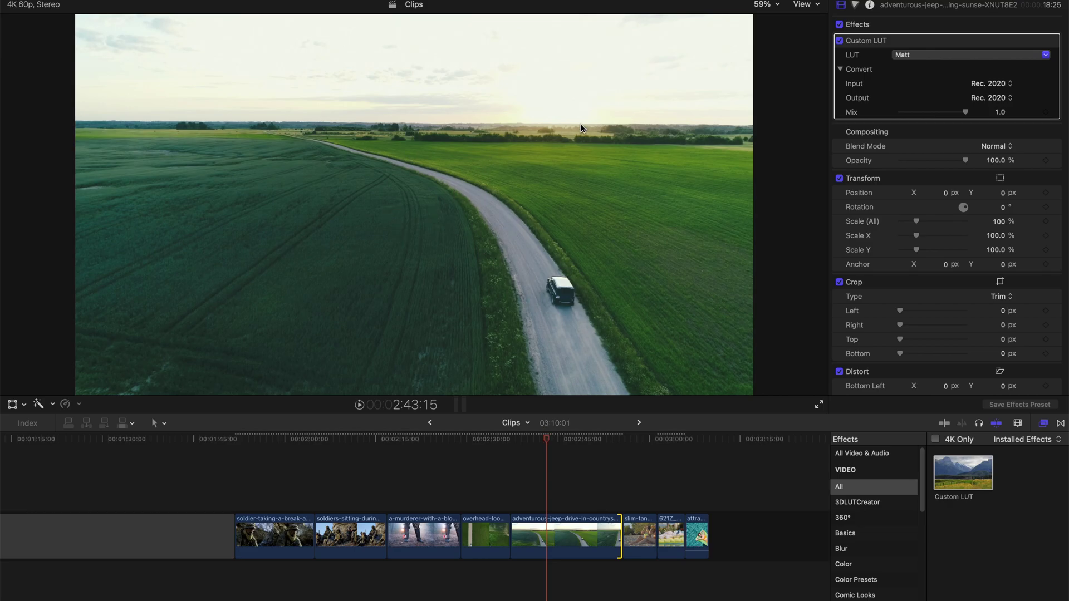
{"action": "left_click", "coordinate": [897, 55]}
{"action": "mouse_move", "coordinate": [894, 86]}
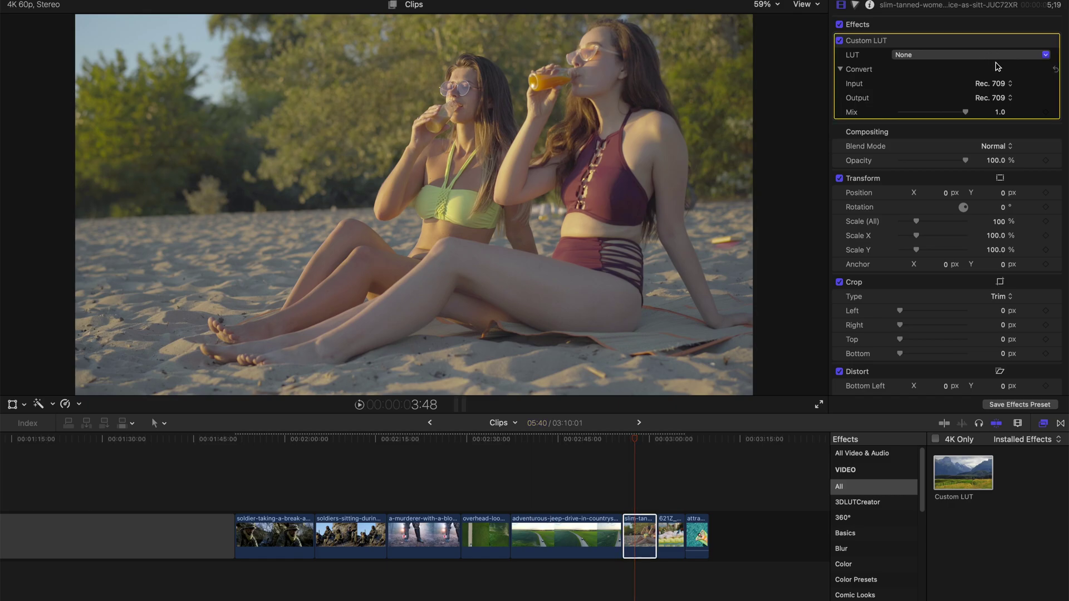
Step: Try the Colour Pop and Bright Sunny LUTs from LC Cinematic LUTS on the slim-tanned-women clip
{"action": "left_click", "coordinate": [985, 54]}
{"action": "mouse_move", "coordinate": [936, 87]}
{"action": "left_click", "coordinate": [874, 111]}
{"action": "left_click", "coordinate": [942, 56]}
{"action": "mouse_move", "coordinate": [940, 88]}
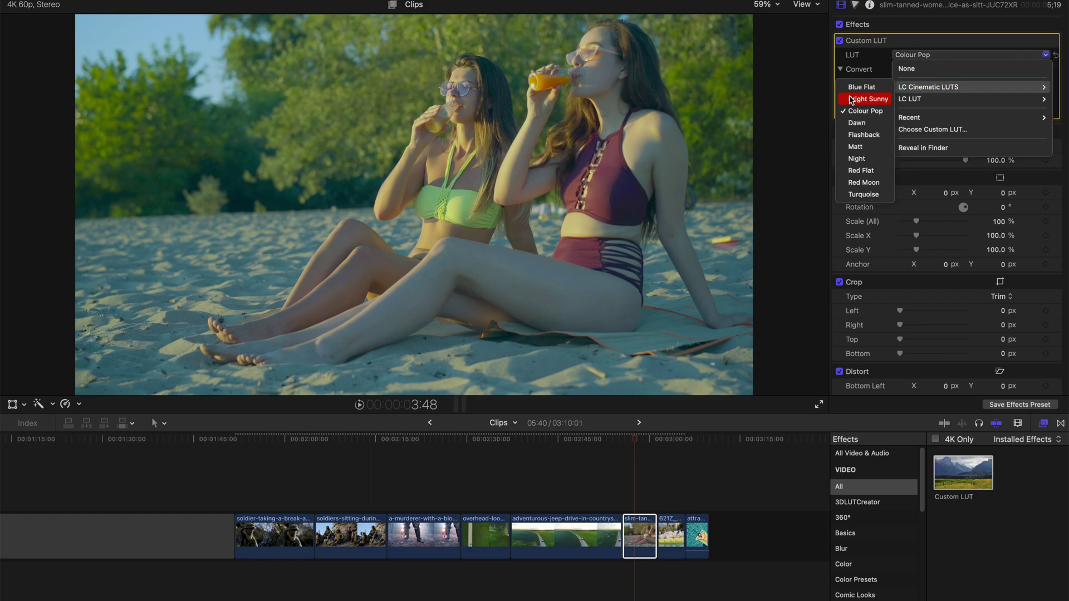
{"action": "left_click", "coordinate": [851, 100]}
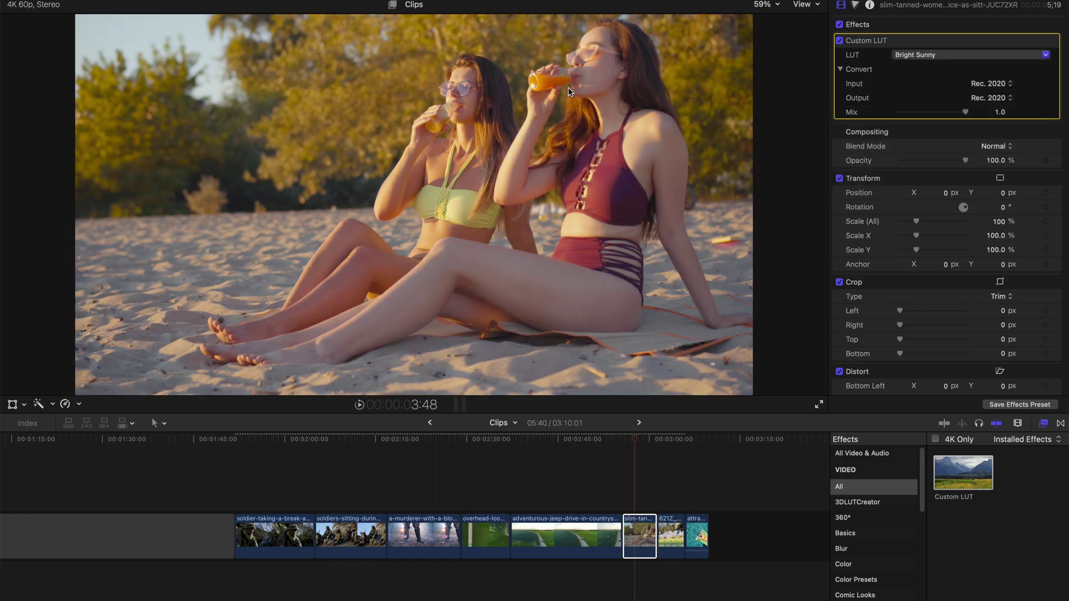
Step: Set the slim-tanned-women clip's LUT to Red Flat
{"action": "left_click", "coordinate": [922, 54]}
{"action": "mouse_move", "coordinate": [924, 91]}
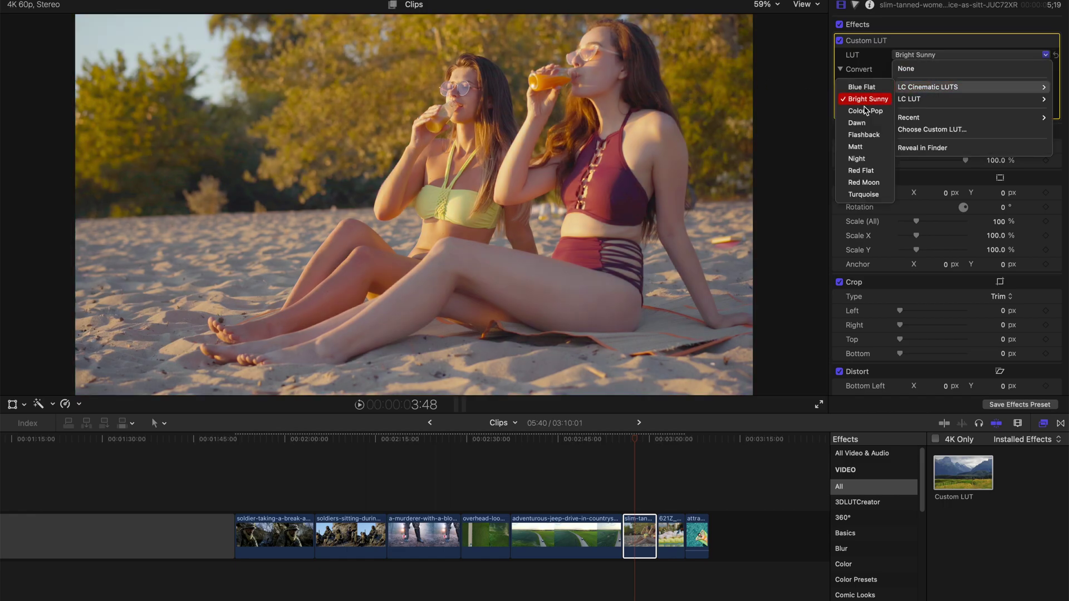
{"action": "left_click", "coordinate": [872, 175]}
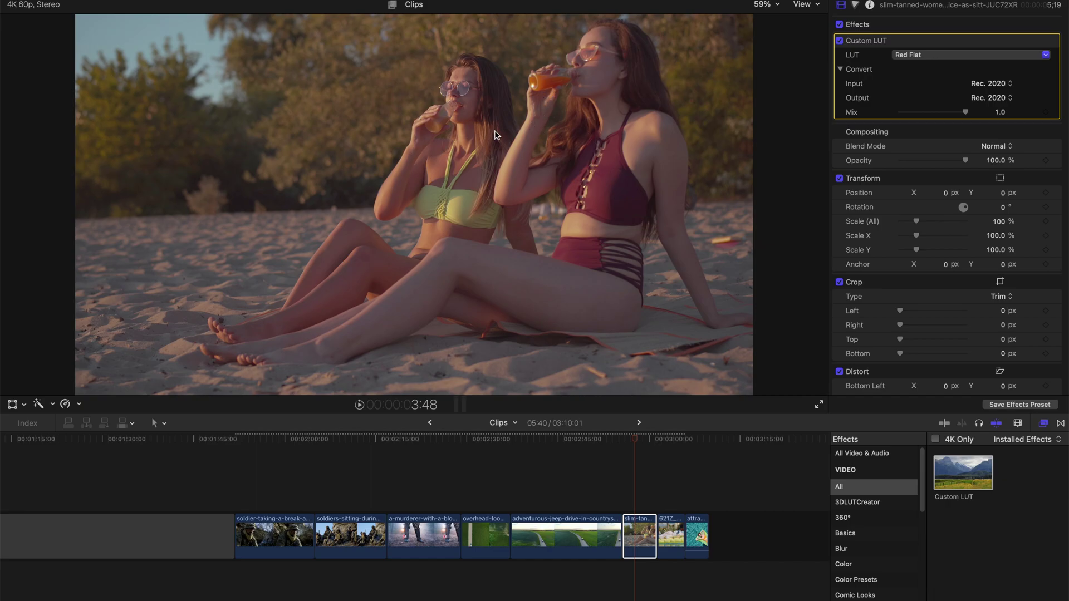
Step: Apply the Custom LUT effect to the 621Z_204_side_zayas clip with the Flashback LUT from LC Cinematic LUTS
{"action": "left_click", "coordinate": [668, 534]}
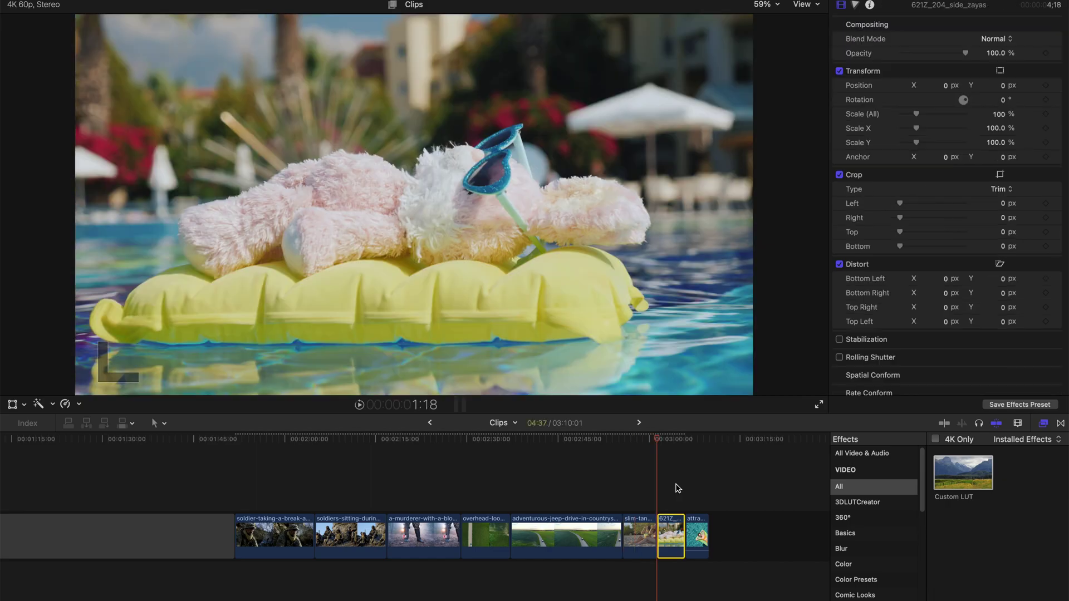
{"action": "left_click", "coordinate": [979, 55]}
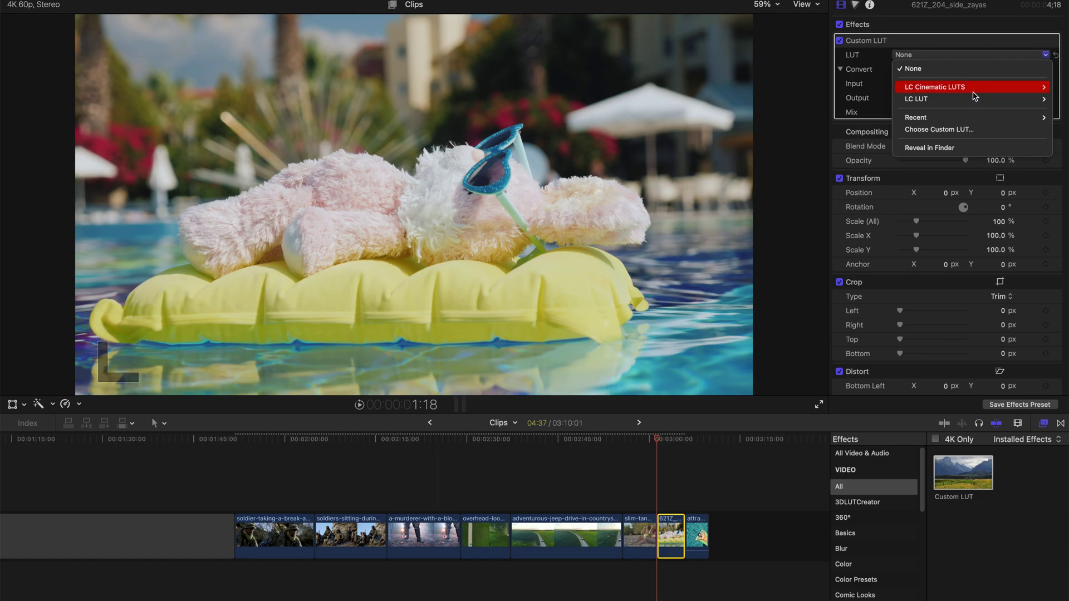
{"action": "mouse_move", "coordinate": [971, 88]}
{"action": "left_click", "coordinate": [868, 135]}
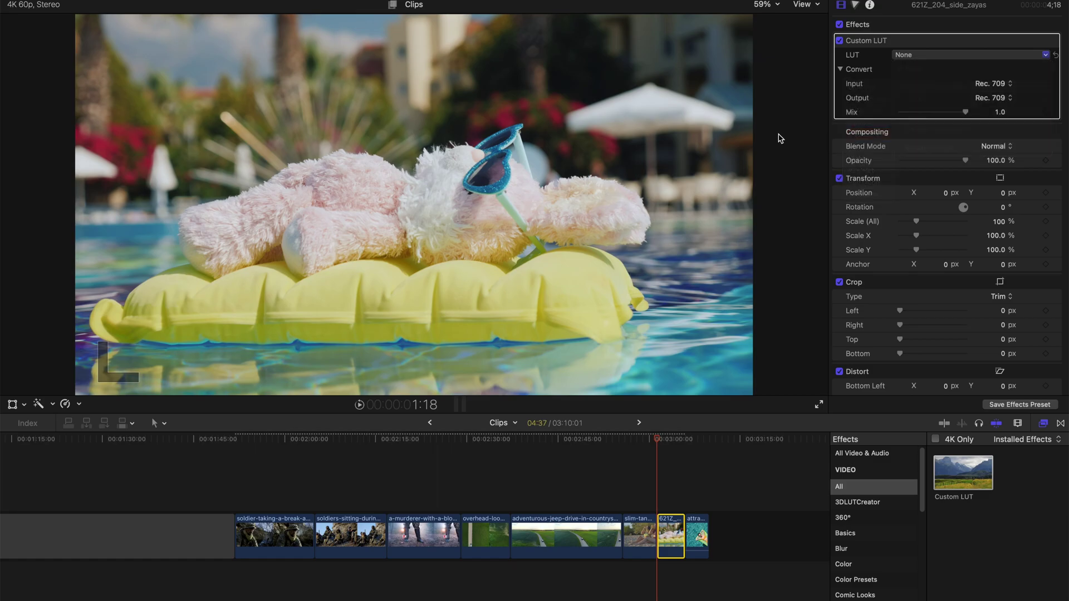
Step: Keyframe the 621Z clip's LUT mix at 1.0 early in the clip, with a second keyframe of 0 at 3:02:38
{"action": "left_click", "coordinate": [667, 441]}
{"action": "left_click", "coordinate": [664, 442]}
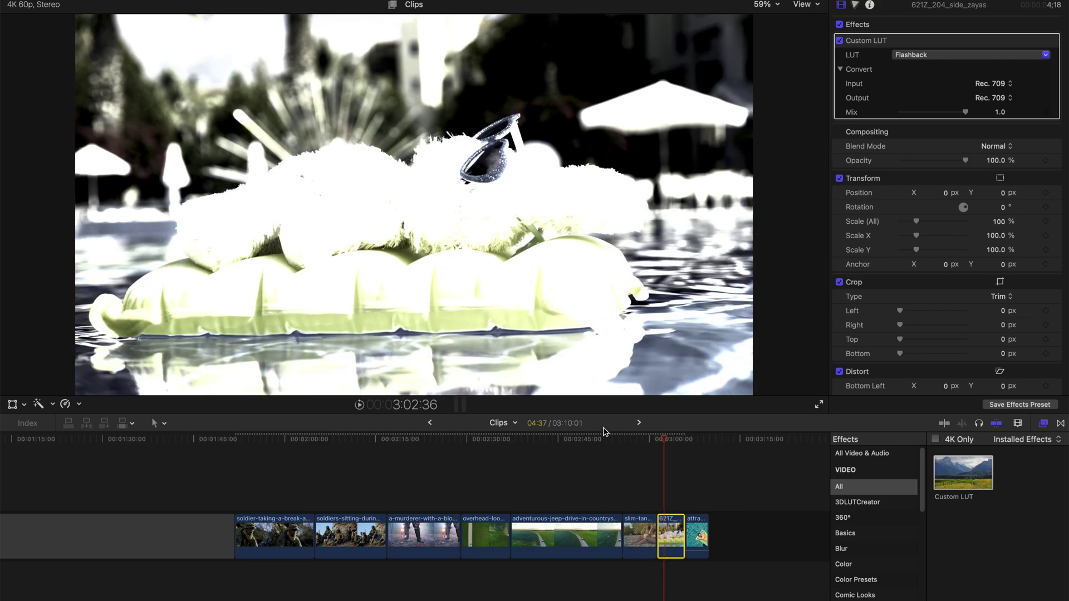
{"action": "key", "text": "super+equal"}
{"action": "key", "text": "super+equal"}
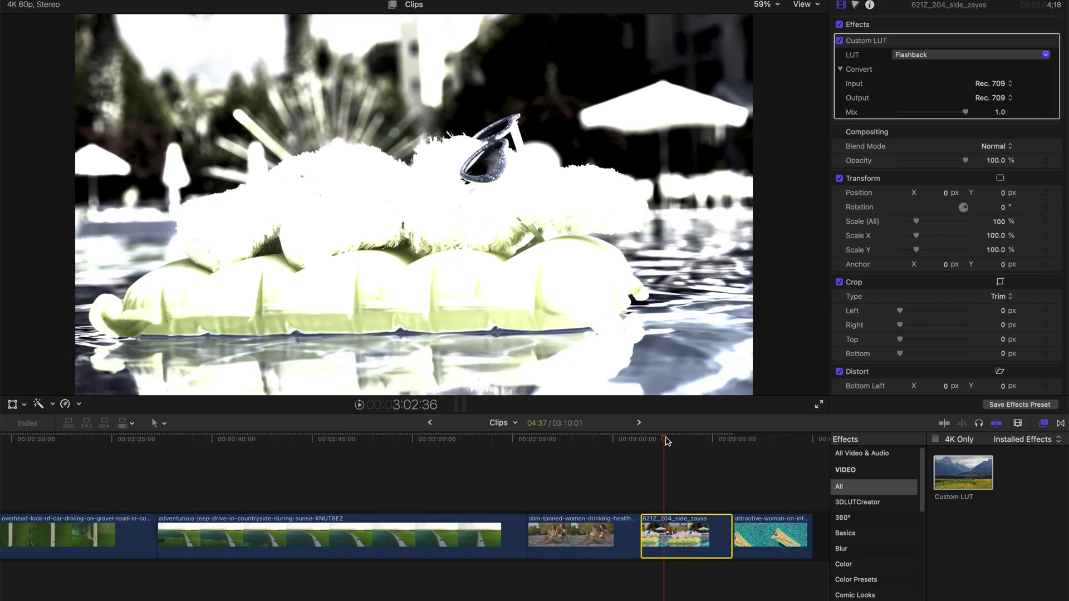
{"action": "left_click", "coordinate": [1045, 112]}
{"action": "left_click_drag", "start_coordinate": [660, 441], "coordinate": [666, 441]}
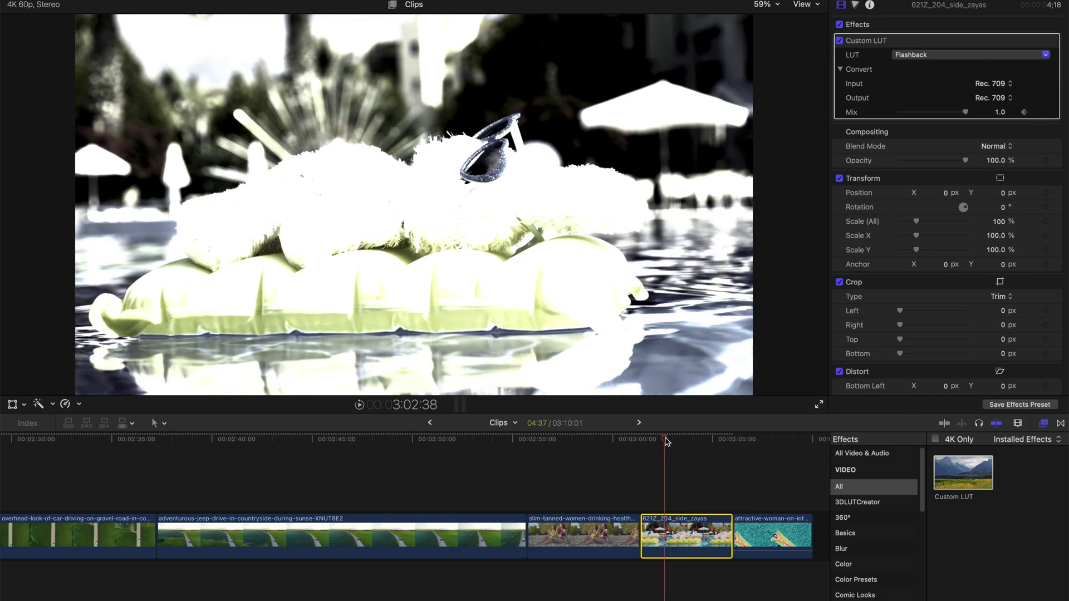
{"action": "left_click_drag", "start_coordinate": [966, 112], "coordinate": [900, 112]}
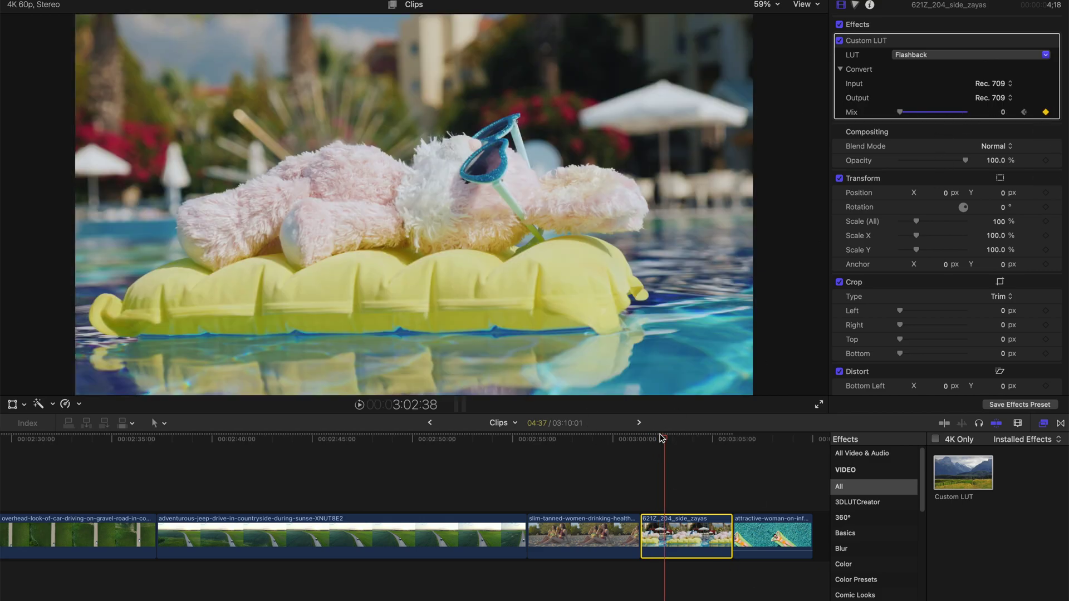
Step: Add LUT mix keyframes to the 621Z clip of 1.0 at 3:02:54 and 0 at 3:03:12
{"action": "left_click_drag", "start_coordinate": [662, 440], "coordinate": [670, 439]}
{"action": "left_click_drag", "start_coordinate": [906, 115], "coordinate": [965, 112]}
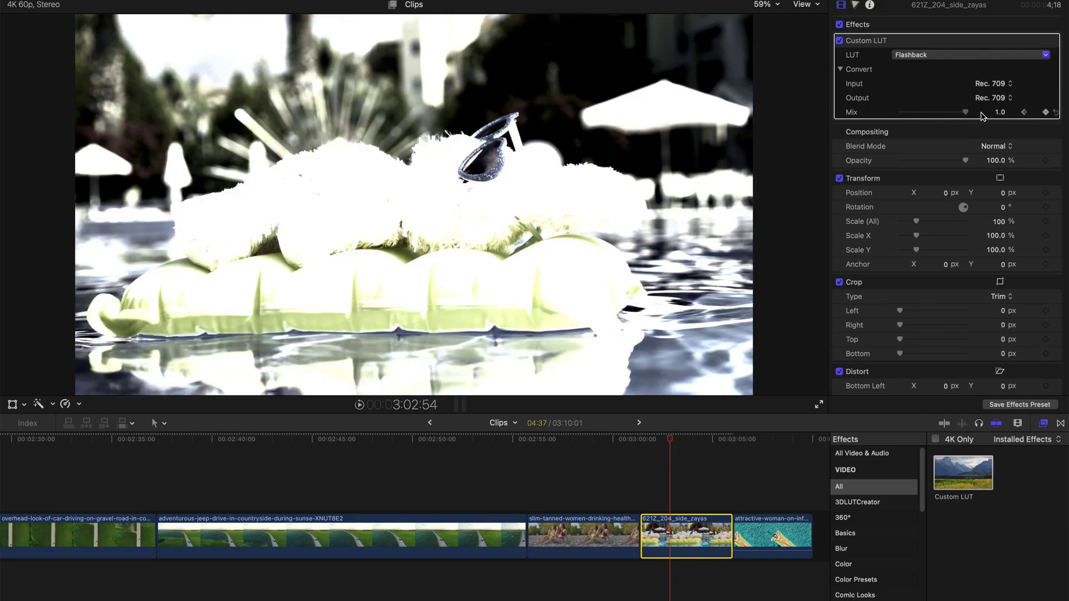
{"action": "left_click_drag", "start_coordinate": [672, 442], "coordinate": [679, 442]}
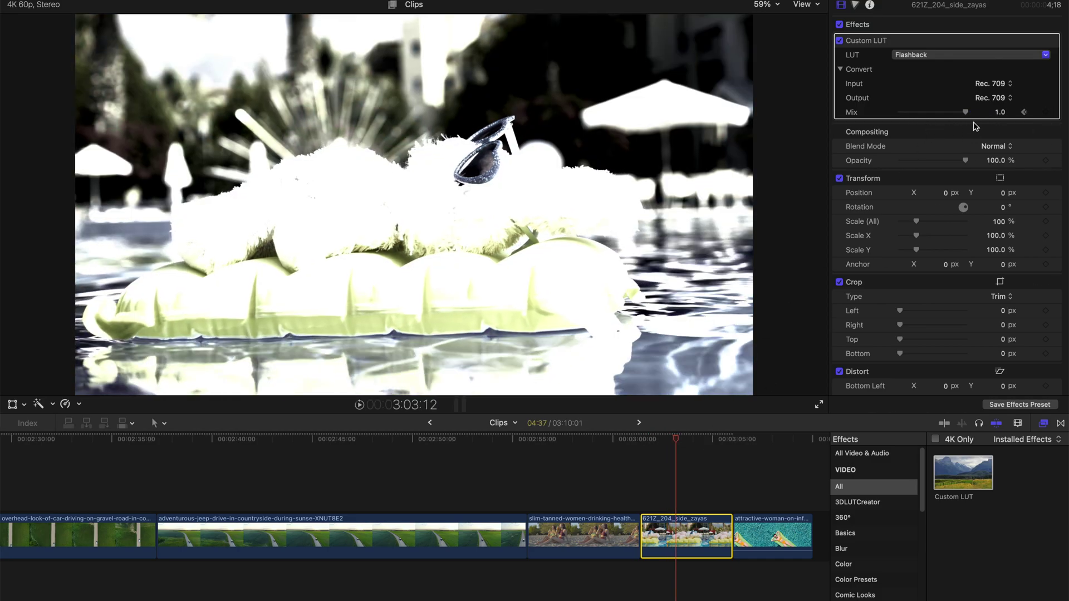
{"action": "left_click_drag", "start_coordinate": [966, 112], "coordinate": [687, 347]}
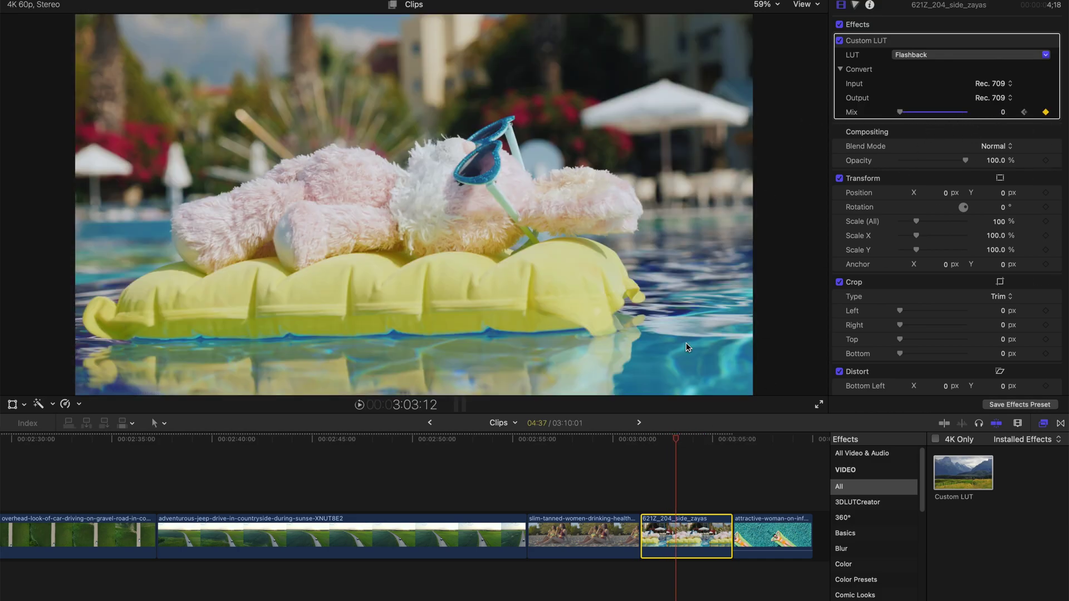
Step: Show the 621Z clip's video animation and move its Custom LUT mix keyframes closer together
{"action": "right_click", "coordinate": [677, 551]}
{"action": "left_click", "coordinate": [706, 555]}
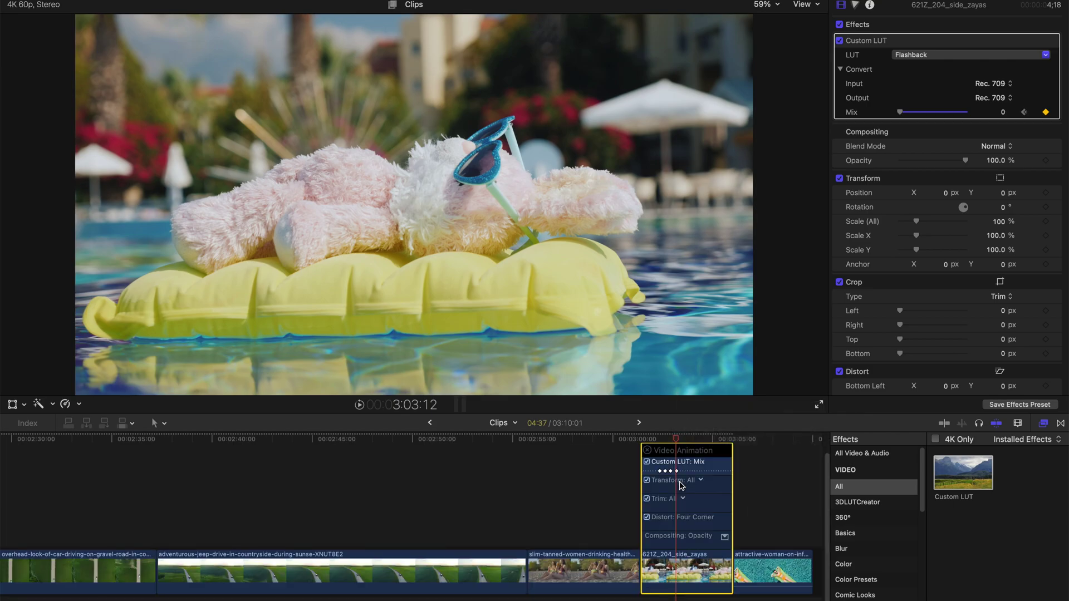
{"action": "key", "text": "super+equal"}
{"action": "key", "text": "super+equal"}
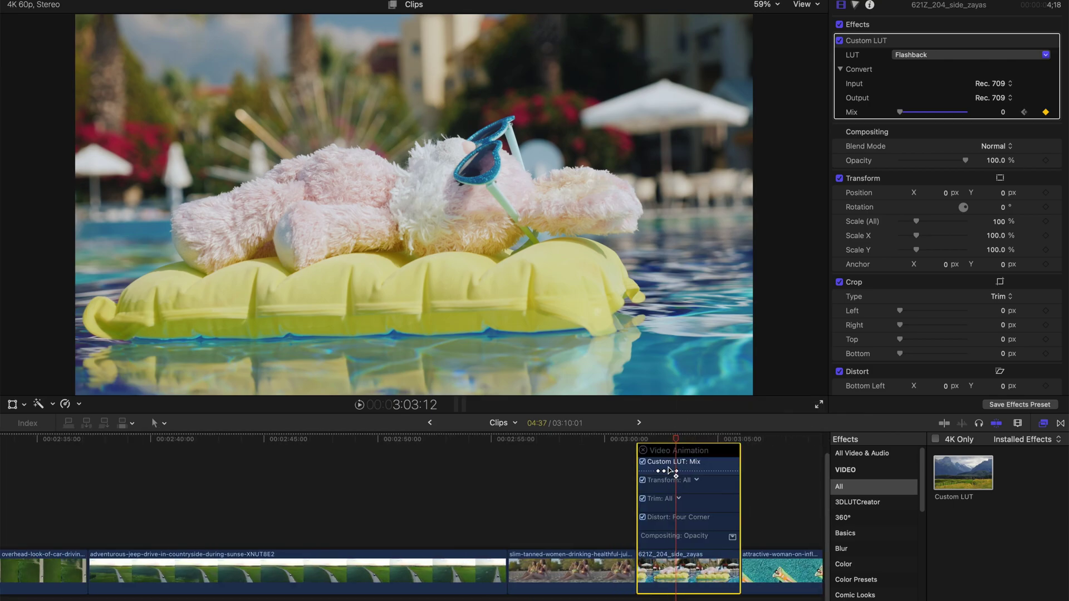
{"action": "scroll", "coordinate": [639, 485], "scroll_direction": "right", "scroll_amount": 10}
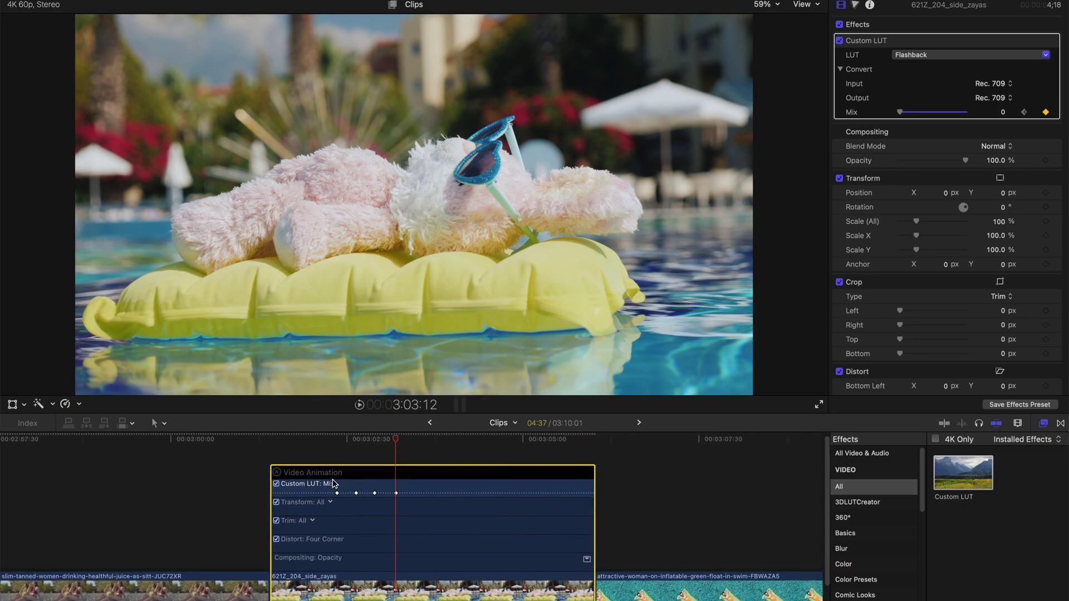
{"action": "left_click_drag", "start_coordinate": [351, 473], "coordinate": [368, 472]}
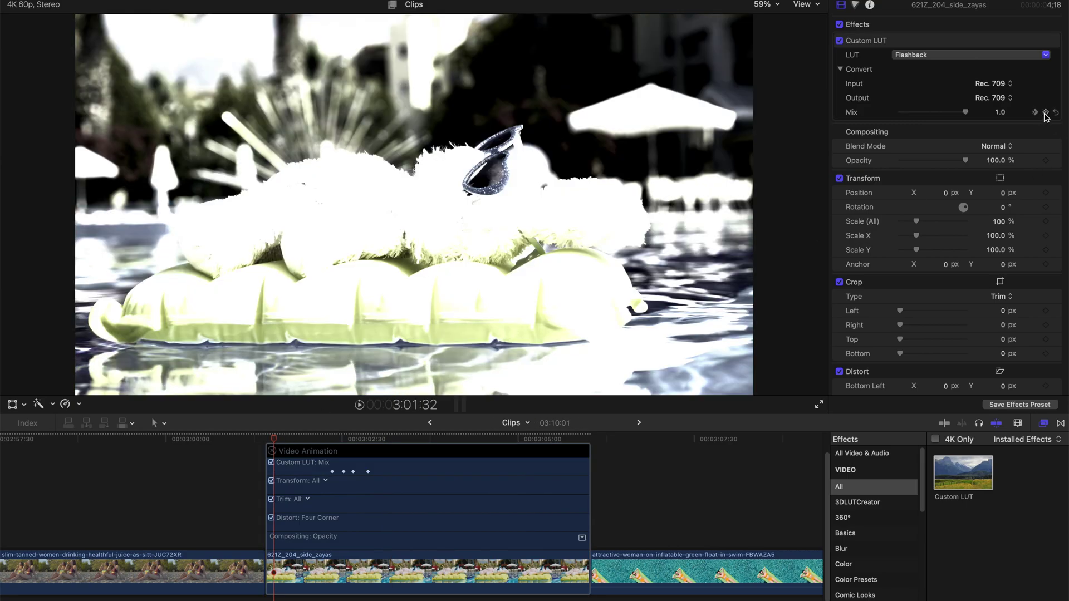
Step: Add a mix keyframe of 0 at 3:01:32 and move it to just before the clip's first 1.0 mix keyframe
{"action": "left_click_drag", "start_coordinate": [965, 113], "coordinate": [590, 105]}
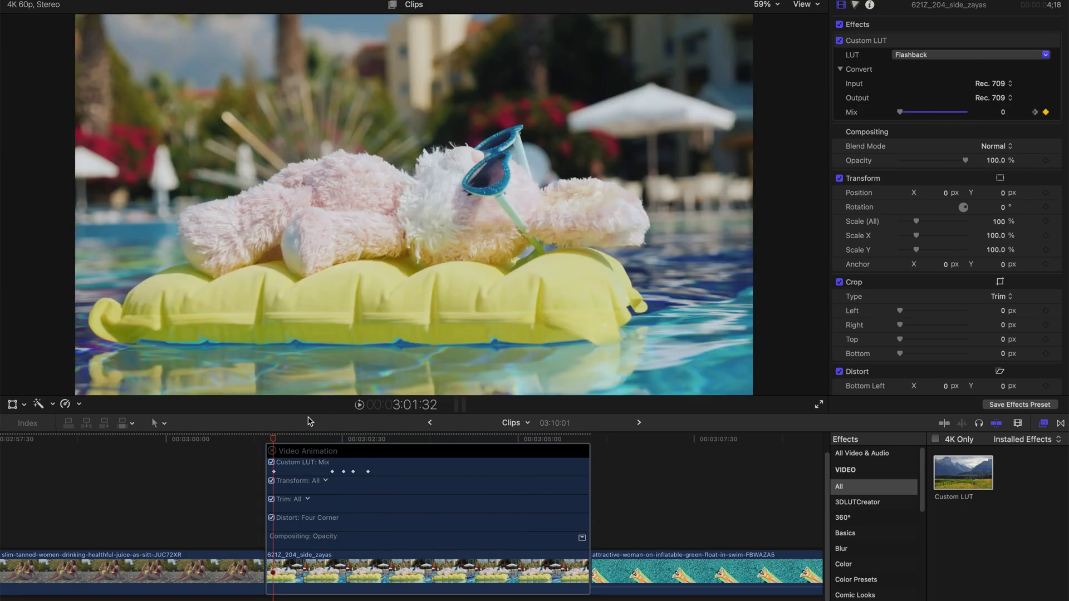
{"action": "left_click_drag", "start_coordinate": [274, 472], "coordinate": [325, 472]}
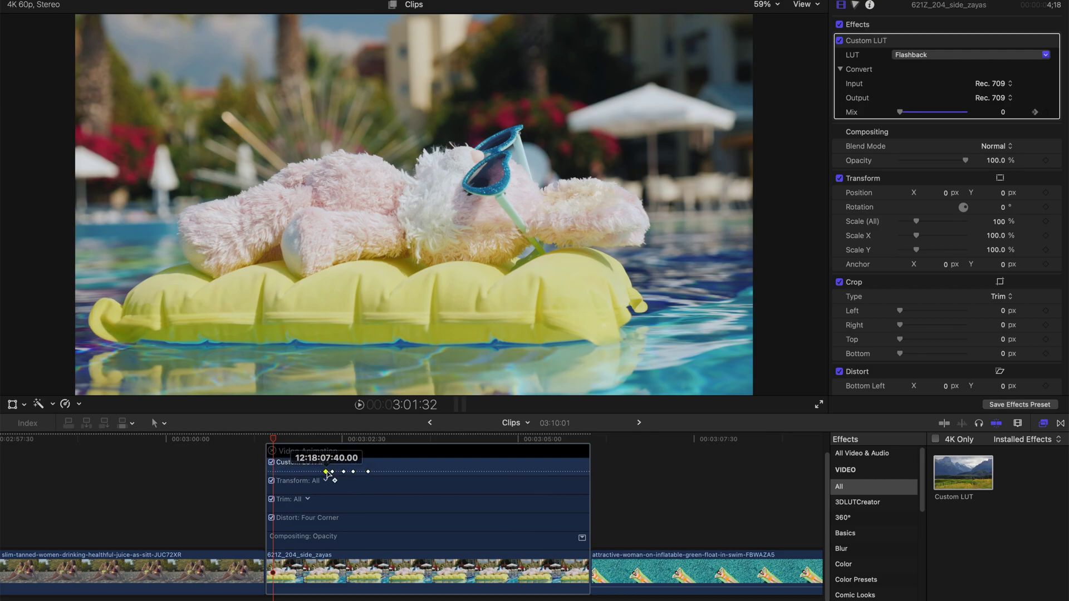
Step: Play the 621Z clip from its start to check the keyframed Flashback effect, and hide the video animation
{"action": "left_click", "coordinate": [251, 441]}
{"action": "key", "text": "Down"}
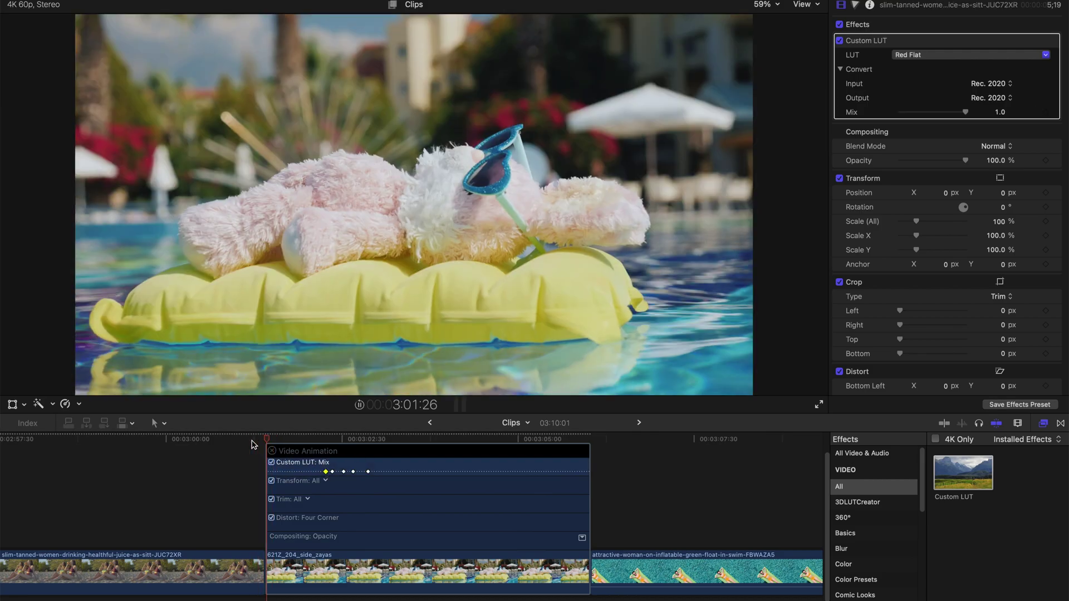
{"action": "key", "text": "space"}
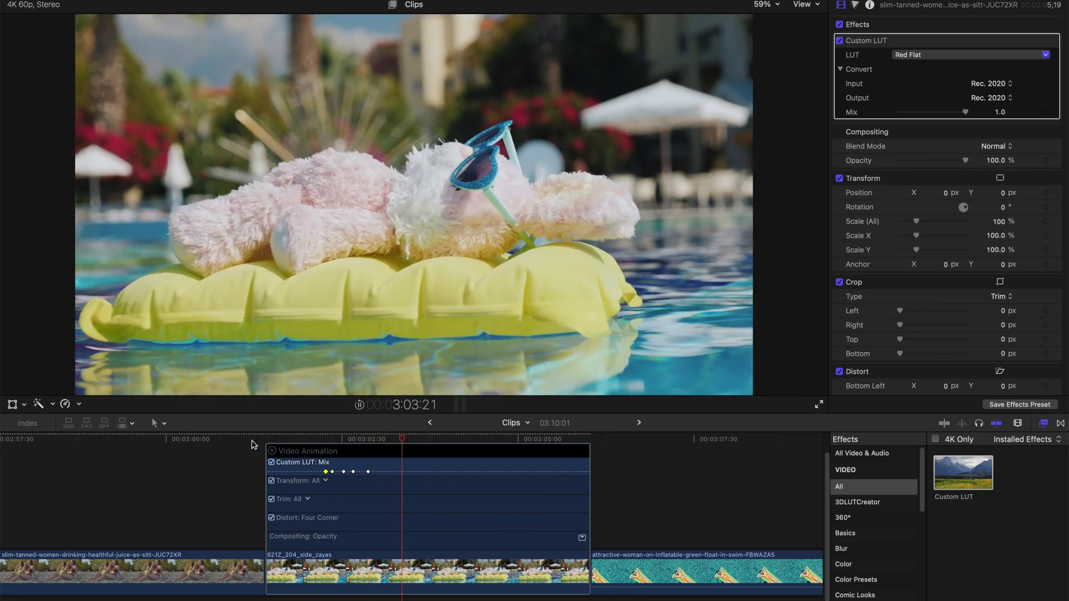
{"action": "left_click", "coordinate": [251, 442]}
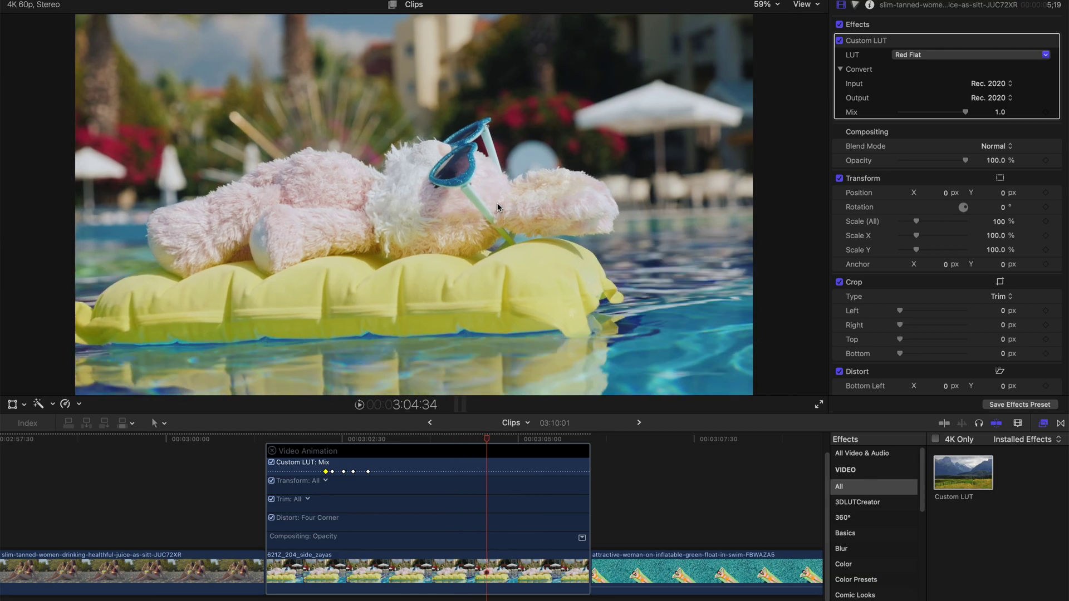
{"action": "key", "text": "ctrl+v"}
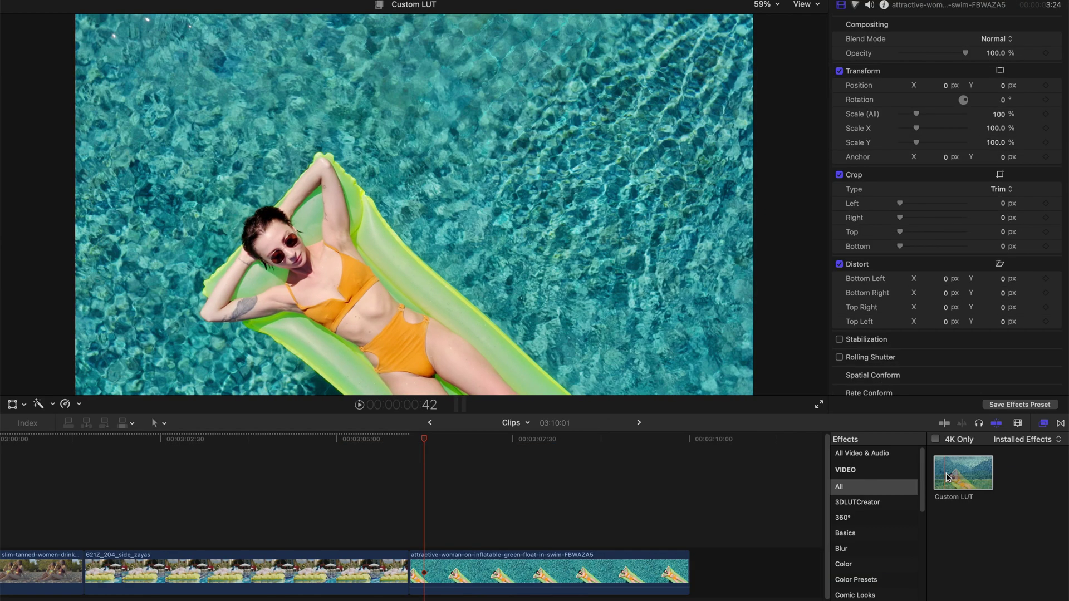
Step: Apply the Custom LUT effect to the attractive-woman clip with the Turquoise LUT from LC Cinematic LUTS
{"action": "left_click_drag", "start_coordinate": [963, 473], "coordinate": [585, 568]}
{"action": "left_click", "coordinate": [920, 55]}
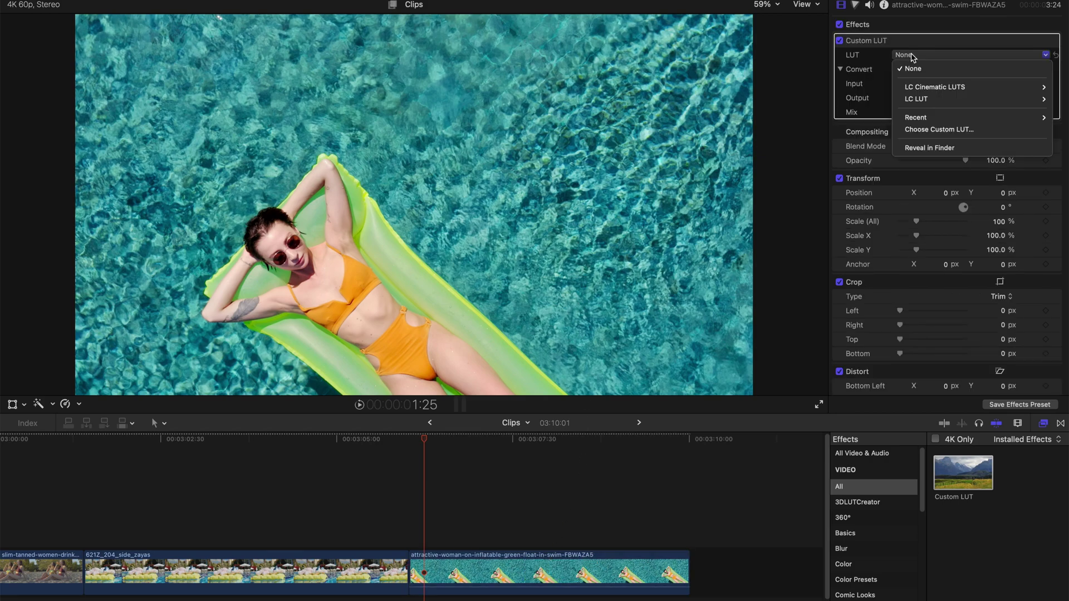
{"action": "mouse_move", "coordinate": [936, 88]}
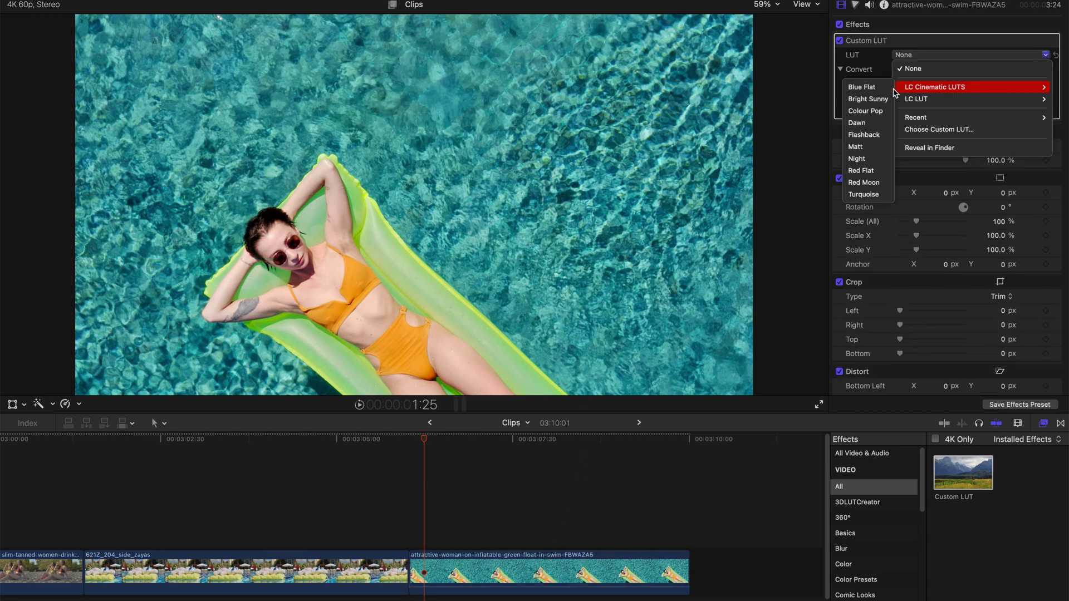
{"action": "left_click", "coordinate": [863, 195]}
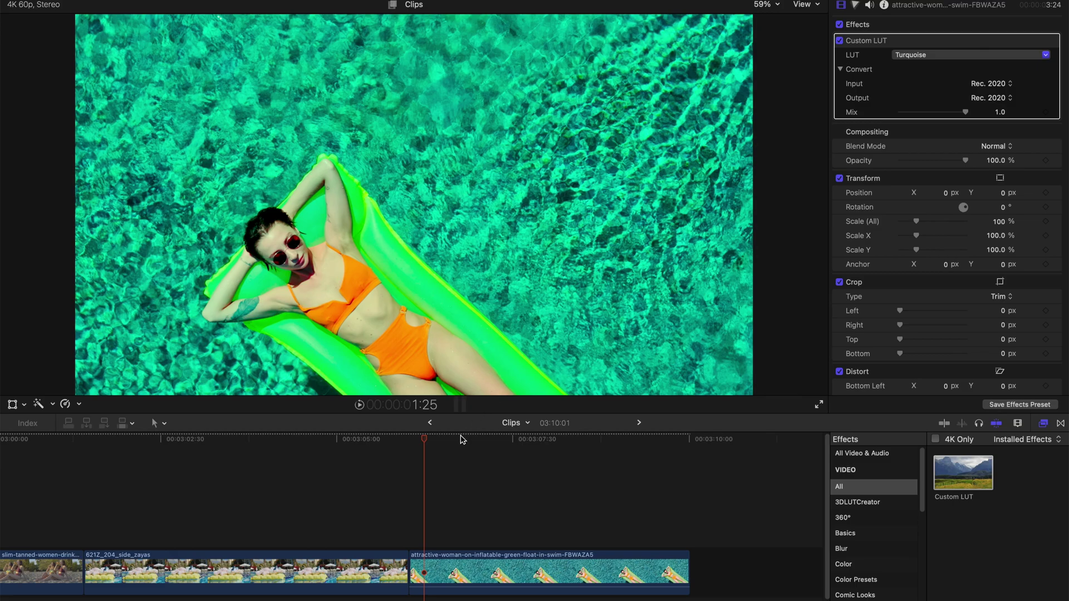
Step: Lower the attractive-woman clip's Turquoise LUT mix to 0.8 while viewing the frame at 3:07:14
{"action": "left_click_drag", "start_coordinate": [429, 440], "coordinate": [493, 440]}
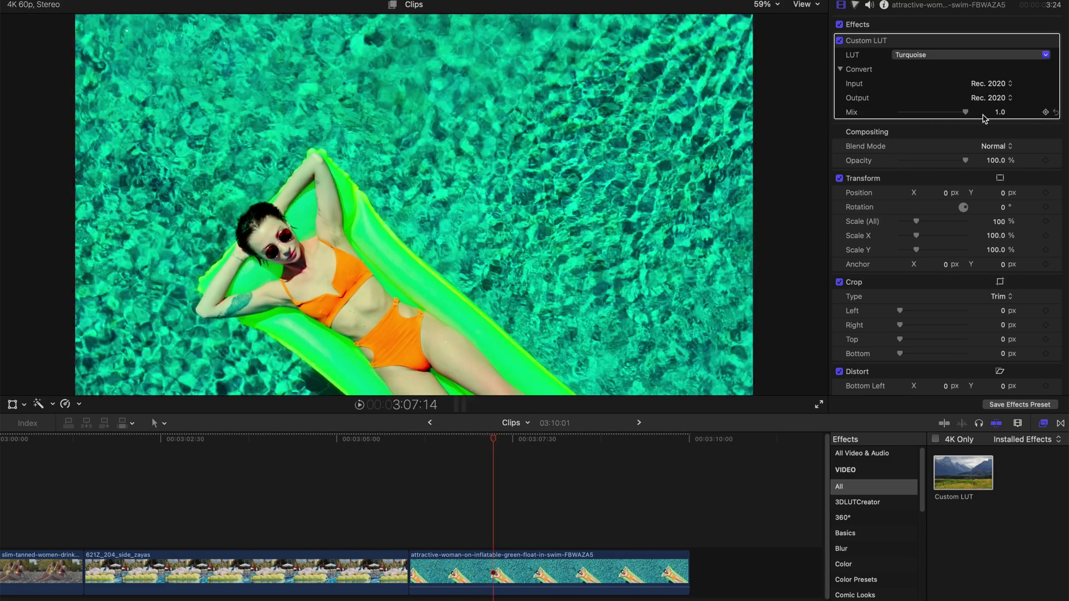
{"action": "mouse_move", "coordinate": [967, 115]}
{"action": "left_mouse_down"}
{"action": "mouse_move", "coordinate": [947, 120]}
{"action": "mouse_move", "coordinate": [956, 122]}
{"action": "left_mouse_up"}
{"action": "key", "text": "super+z"}
{"action": "left_click", "coordinate": [951, 112]}
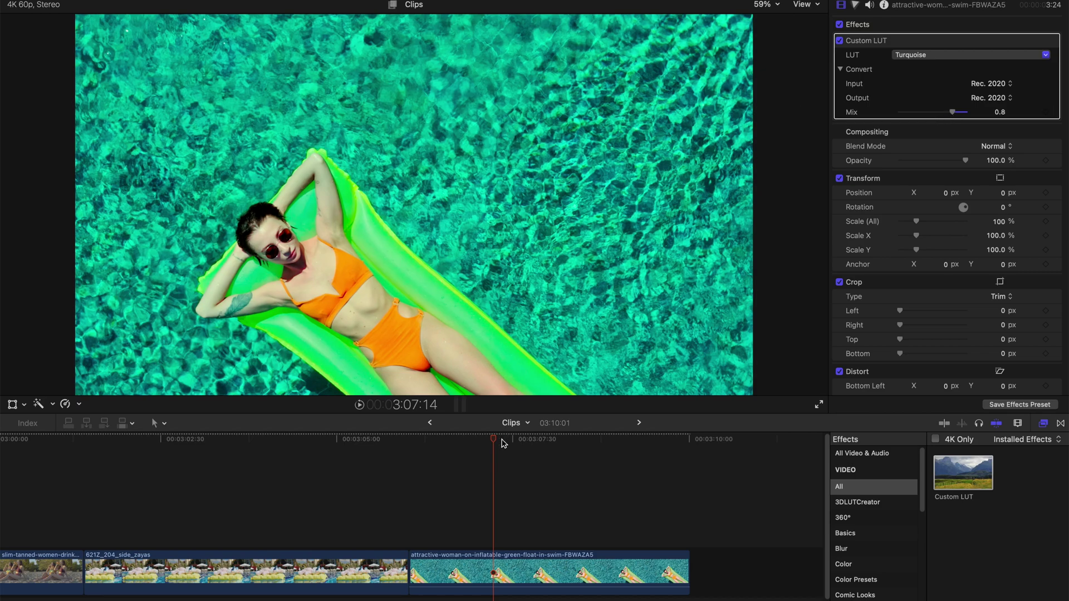
{"action": "key", "text": "super+minus"}
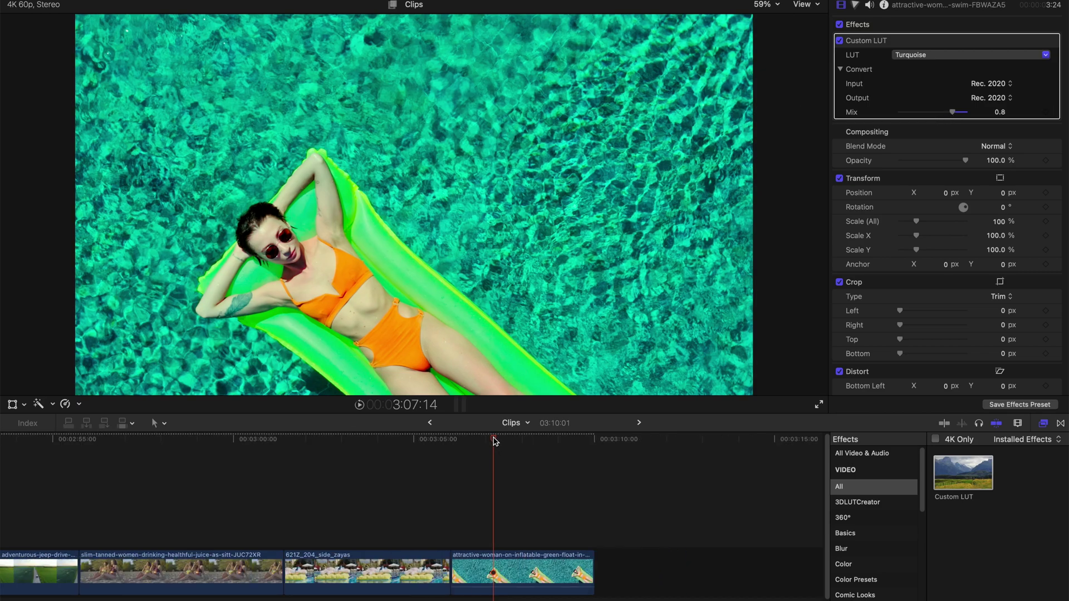